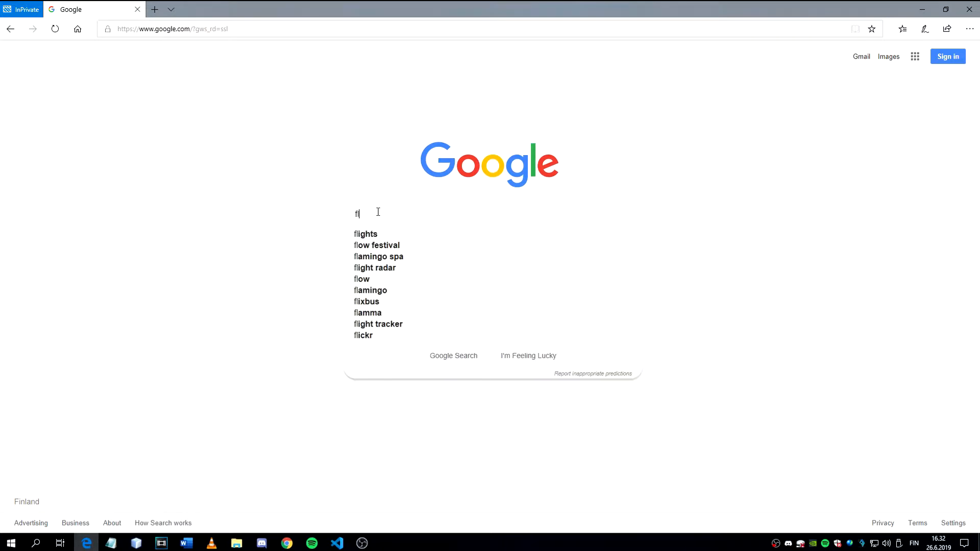
Step: Search Google for "flutter install" and open the Windows installation page of the Flutter documentation
{"action": "key", "text": "Return"}
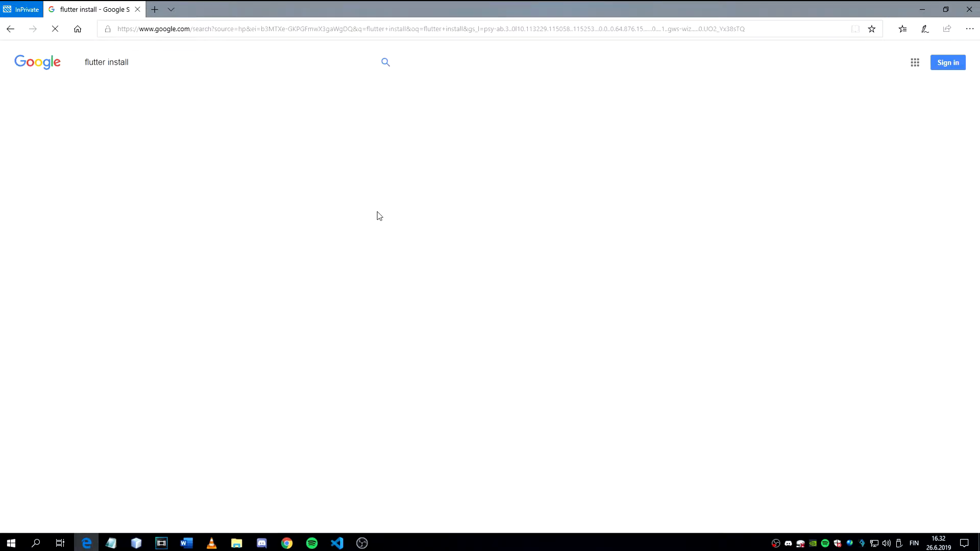
{"action": "left_click", "coordinate": [136, 397]}
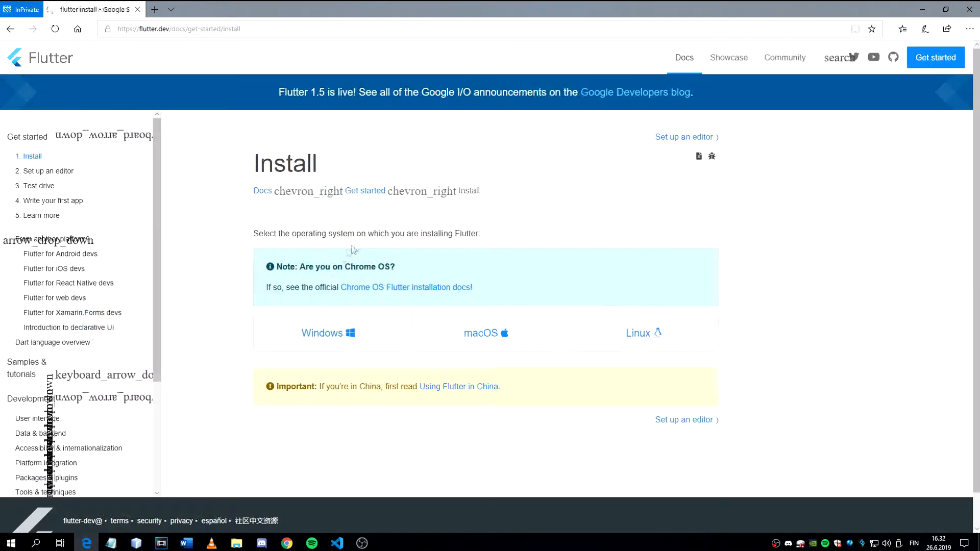
{"action": "left_click", "coordinate": [330, 334]}
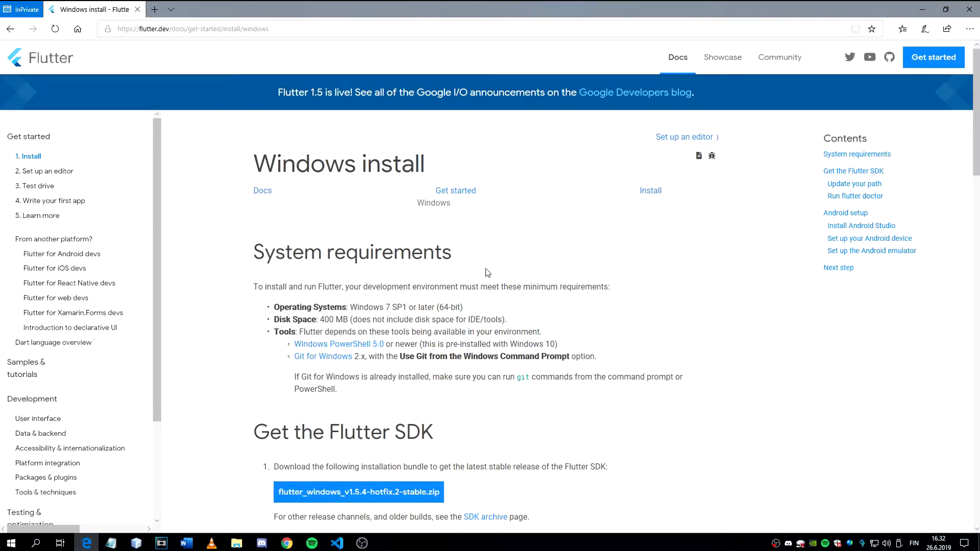
Step: Download and save the SDK bundle flutter_windows_v1.5.4-hotfix.2-stable.zip
{"action": "scroll", "coordinate": [480, 273], "scroll_direction": "down", "scroll_amount": 3}
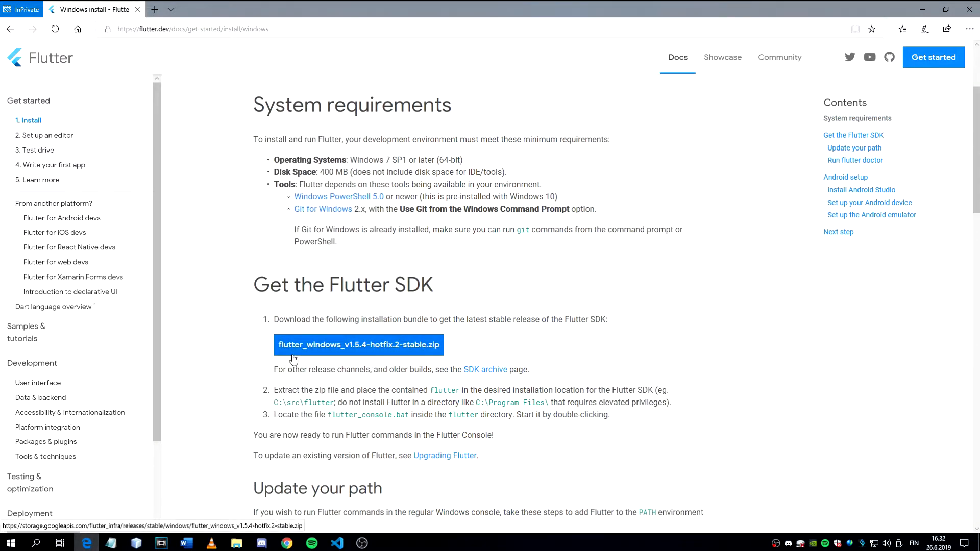
{"action": "left_click", "coordinate": [344, 350]}
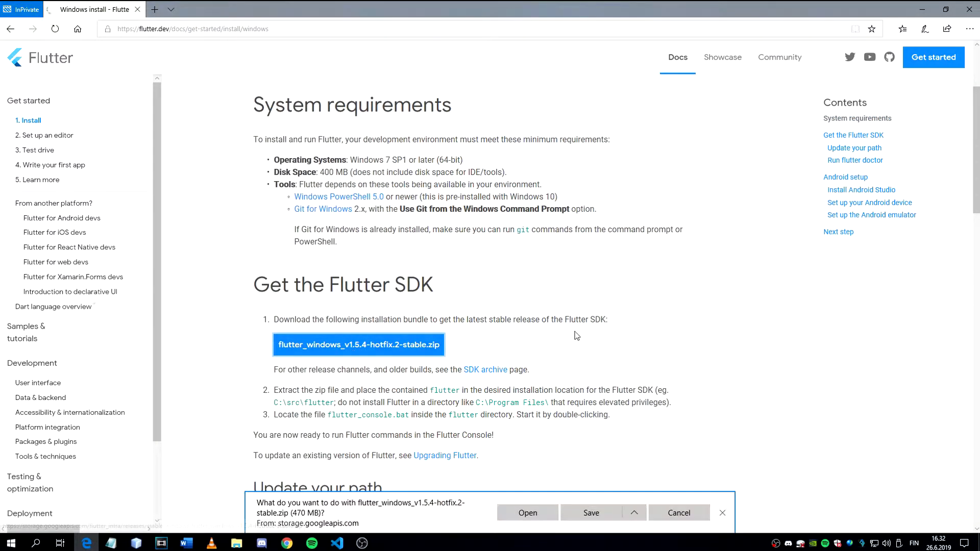
{"action": "scroll", "coordinate": [580, 347], "scroll_direction": "down", "scroll_amount": 1}
{"action": "left_click", "coordinate": [591, 513]}
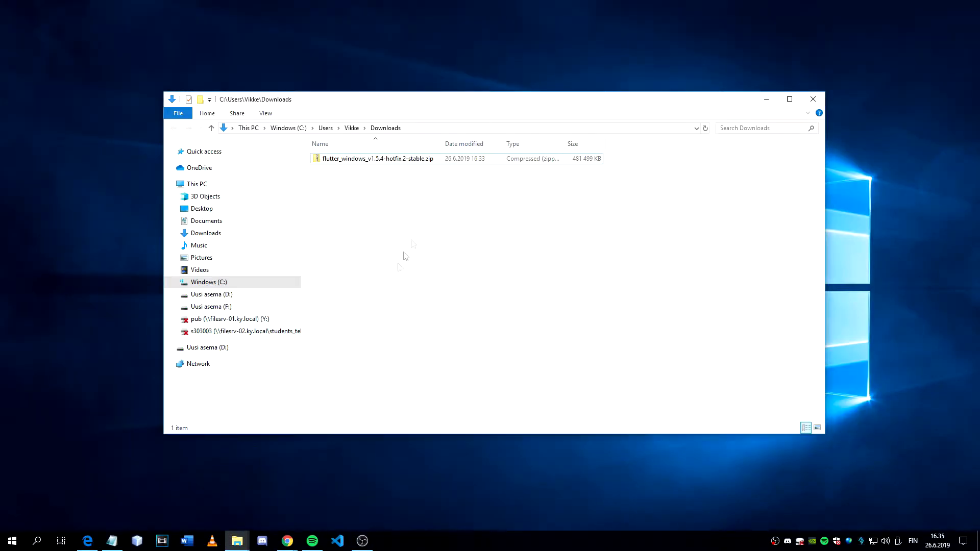
Step: Put the downloaded flutter_windows_v1.5.4-hotfix.2-stable.zip from the Downloads folder into C:\src
{"action": "left_click", "coordinate": [393, 159]}
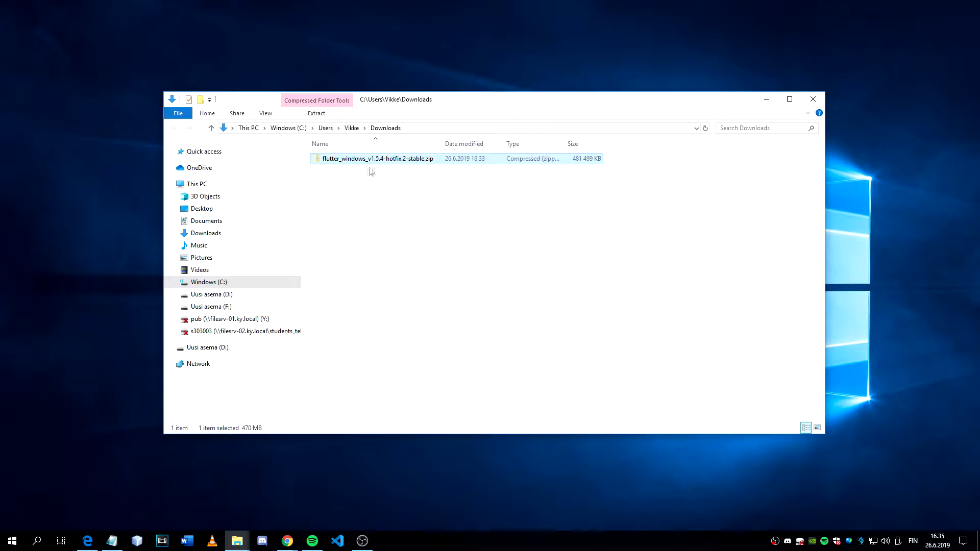
{"action": "left_click", "coordinate": [226, 282]}
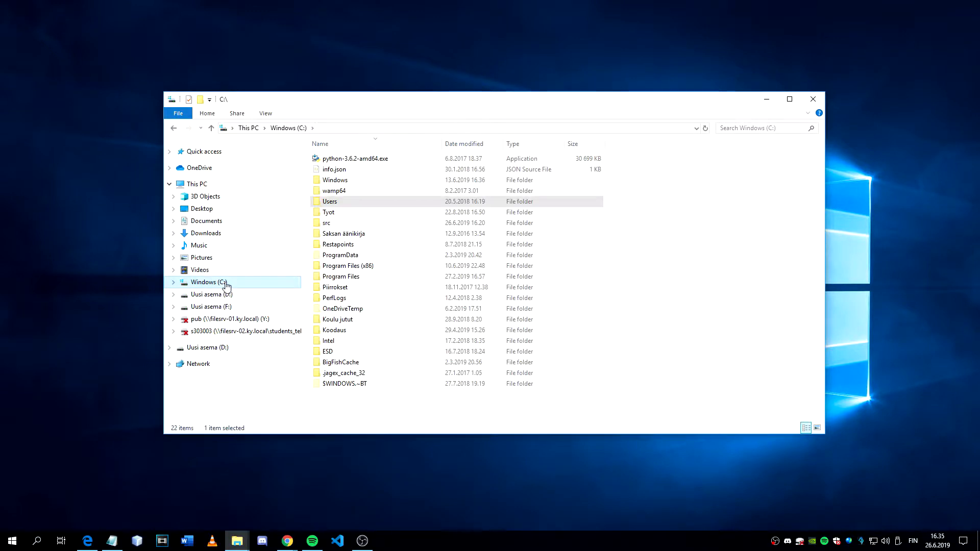
{"action": "double_click", "coordinate": [368, 223]}
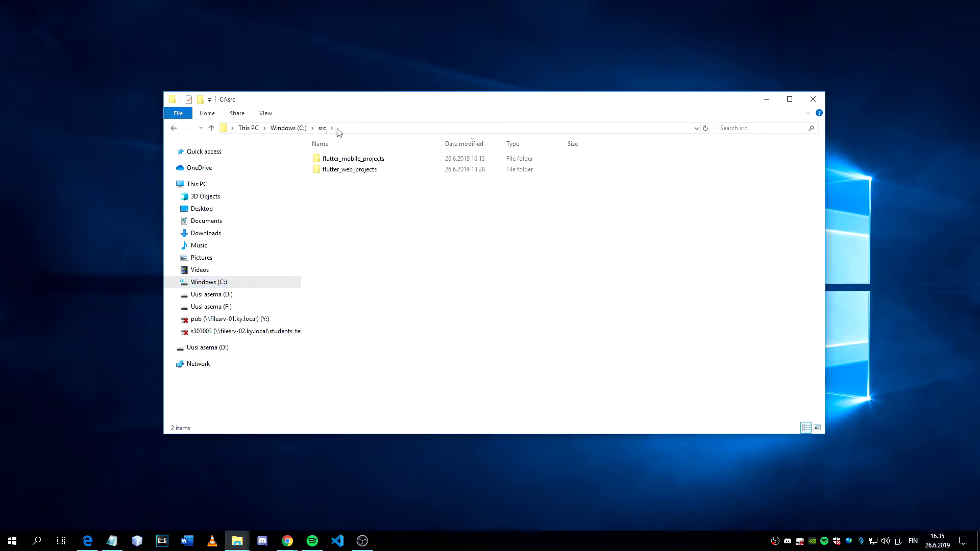
{"action": "key", "text": "ctrl+v"}
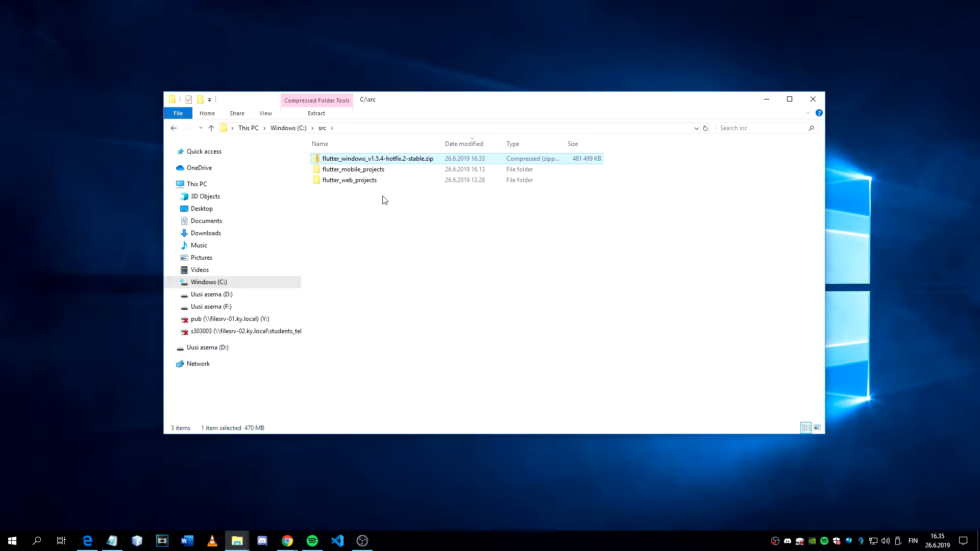
Step: Extract flutter_windows_v1.5.4-hotfix.2-stable.zip to C:\src\flutter_windows_v1.5.4-hotfix.2-stable, with the extracted files shown when complete
{"action": "left_click", "coordinate": [379, 169]}
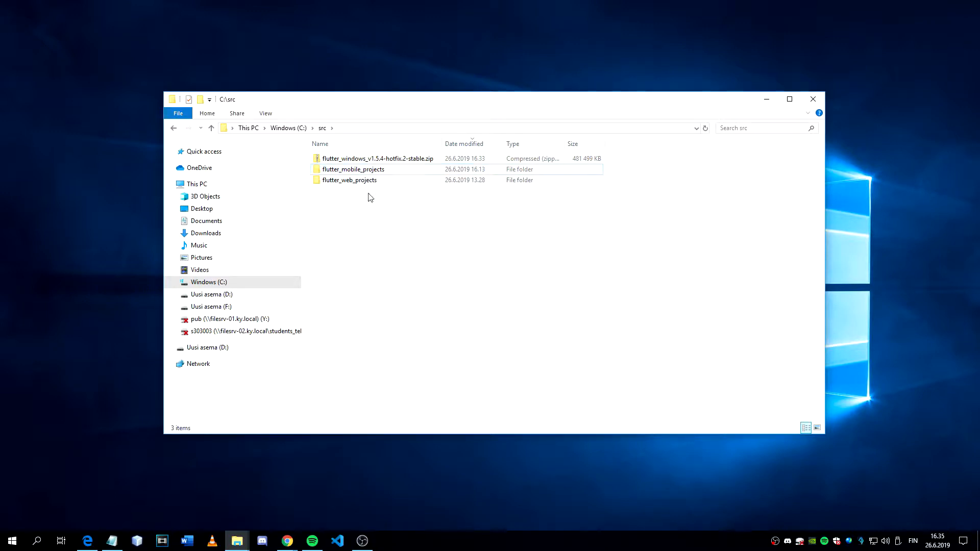
{"action": "left_click", "coordinate": [353, 182]}
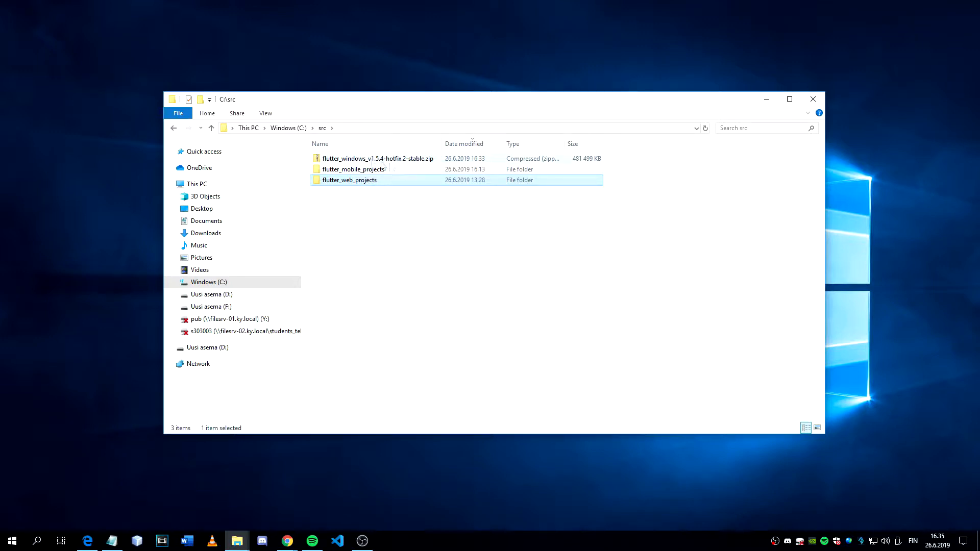
{"action": "left_click", "coordinate": [398, 160]}
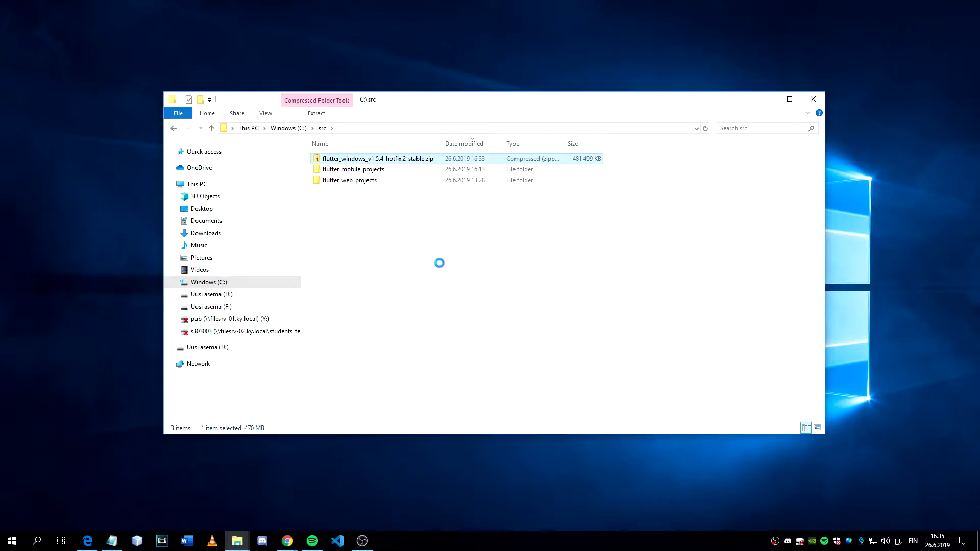
{"action": "left_click", "coordinate": [372, 192]}
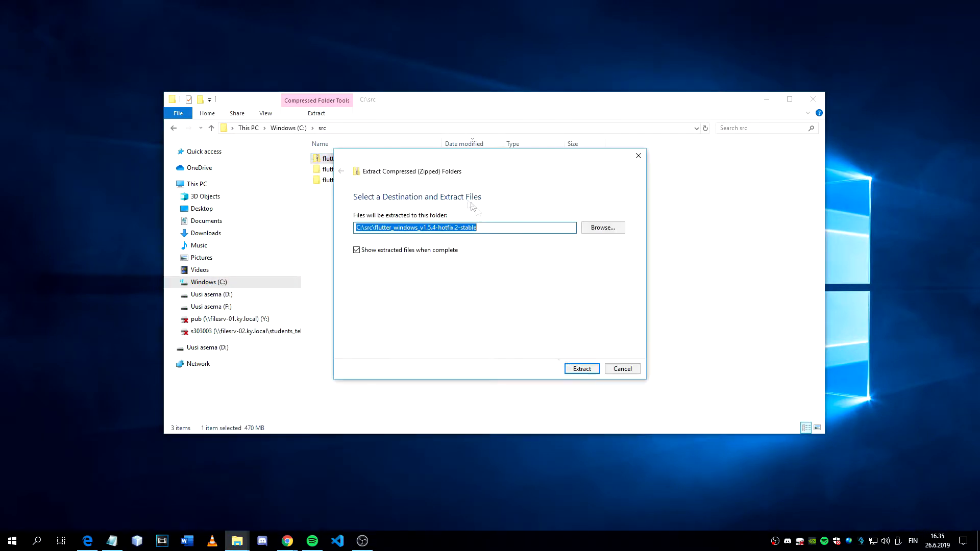
{"action": "left_click", "coordinate": [581, 369]}
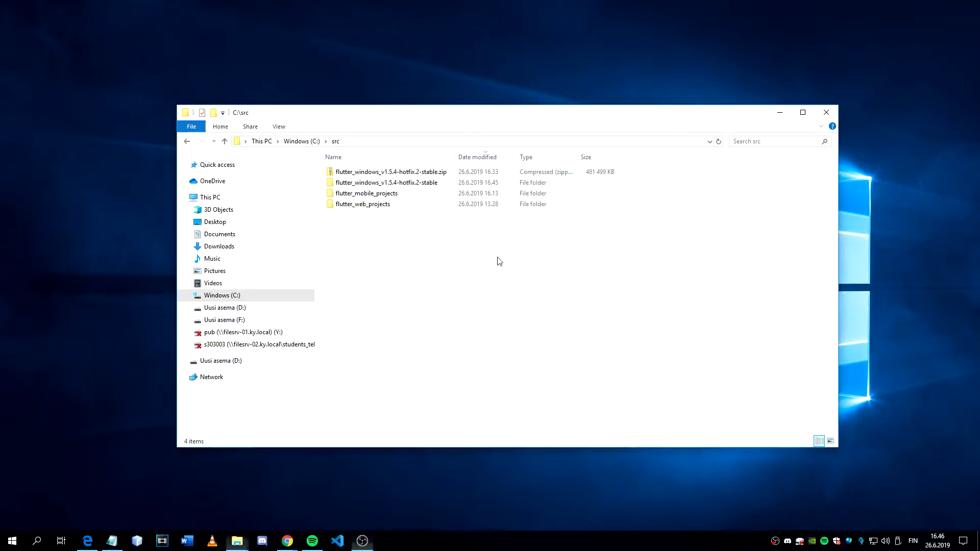
Step: Move the flutter folder out of the extracted flutter_windows_v1.5.4-hotfix.2-stable folder into C:\src and go to C:\src
{"action": "double_click", "coordinate": [409, 183]}
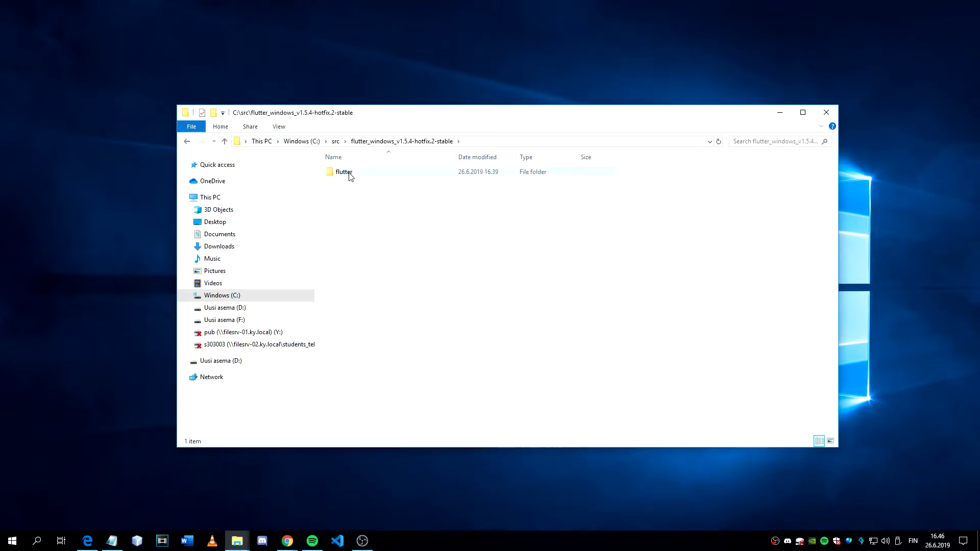
{"action": "left_click_drag", "start_coordinate": [348, 174], "coordinate": [336, 146]}
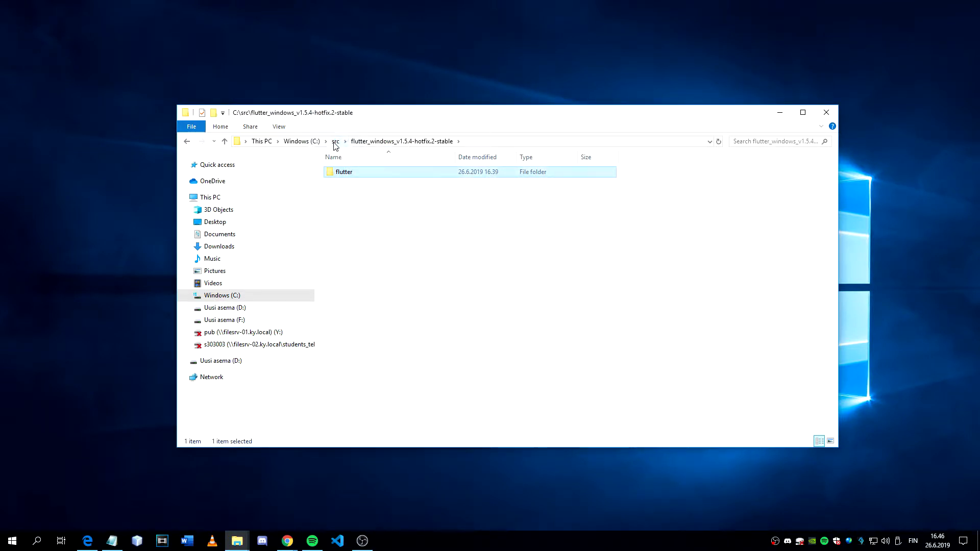
{"action": "left_click", "coordinate": [335, 141]}
Step: Delete the flutter_windows_v1.5.4-hotfix.2-stable zip file and the leftover extracted folder of the same name from C:\src
{"action": "mouse_move", "coordinate": [345, 197]}
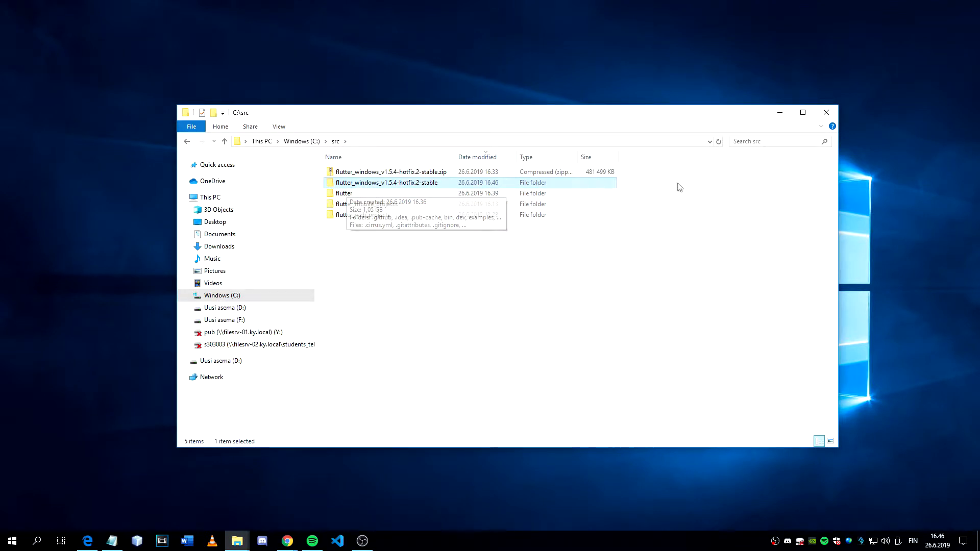
{"action": "left_click_drag", "start_coordinate": [678, 185], "coordinate": [432, 179]}
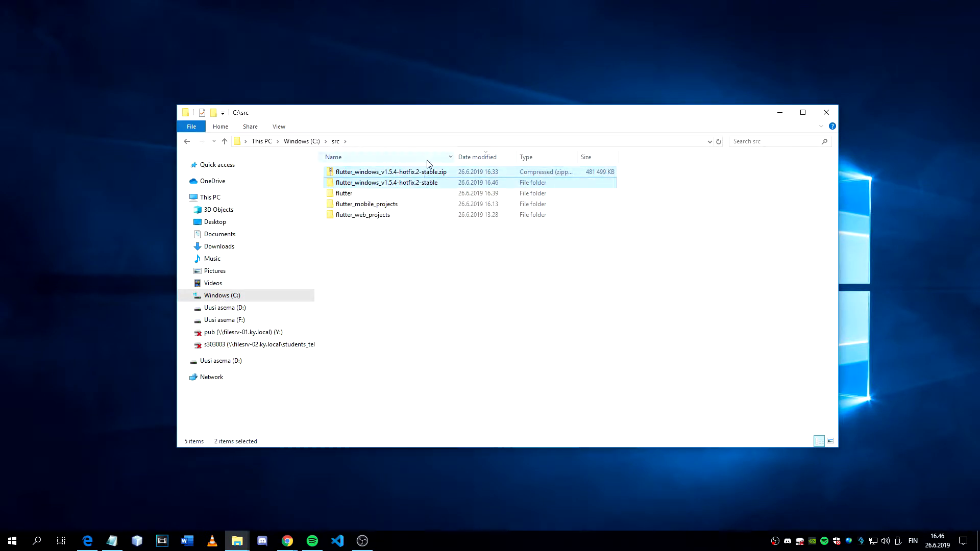
{"action": "key", "text": "Delete"}
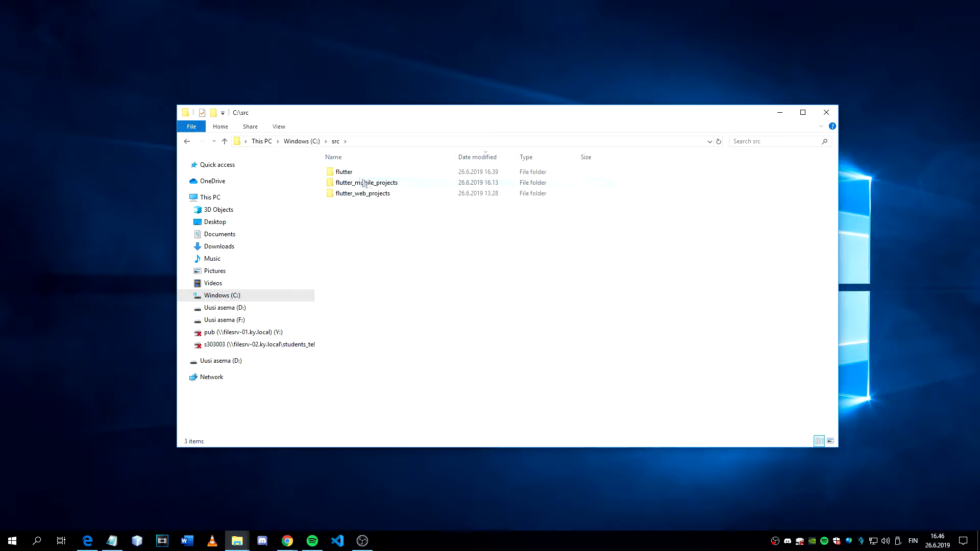
Step: Open the bin folder inside the flutter folder and copy its path, C:\src\flutter\bin
{"action": "double_click", "coordinate": [360, 174]}
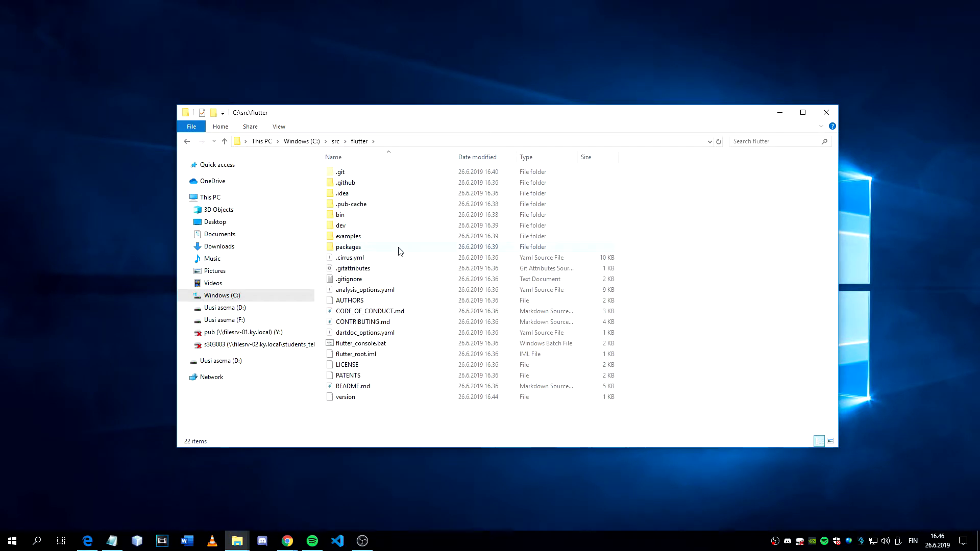
{"action": "double_click", "coordinate": [370, 217]}
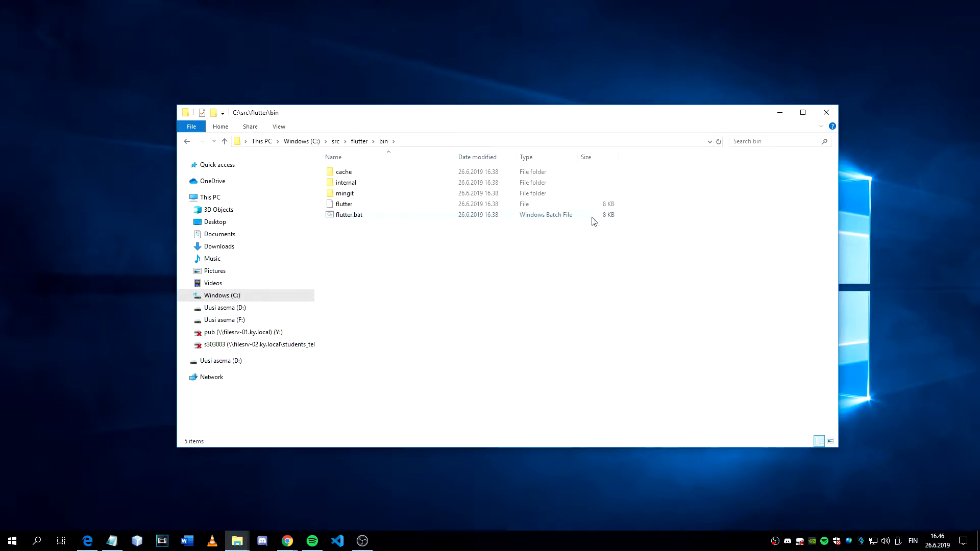
{"action": "left_click", "coordinate": [445, 142]}
{"action": "key", "text": "ctrl+c"}
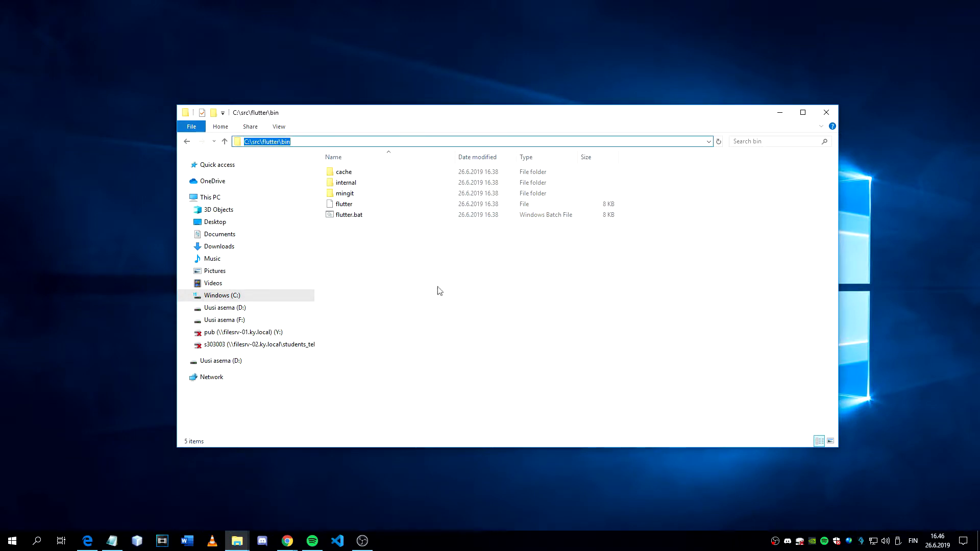
{"action": "left_click", "coordinate": [439, 290]}
Step: Search Windows for "env" and open the Environment Variables dialog from the system properties
{"action": "left_click", "coordinate": [13, 541]}
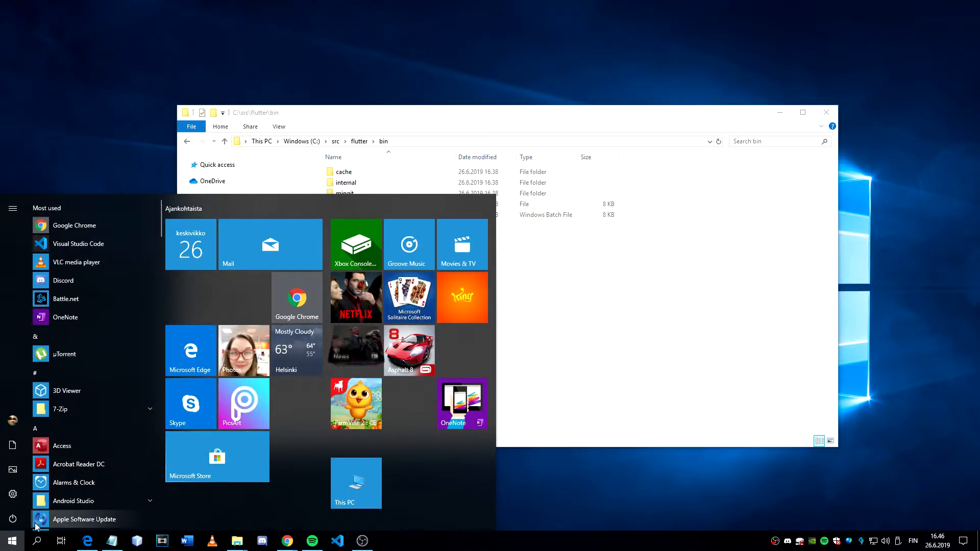
{"action": "type", "text": "e"}
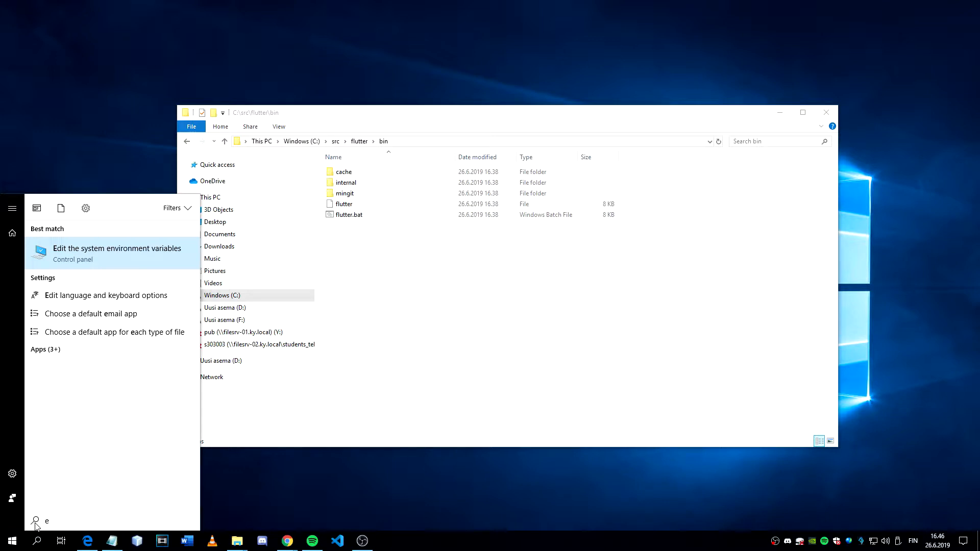
{"action": "type", "text": "nv"}
{"action": "key", "text": "Return"}
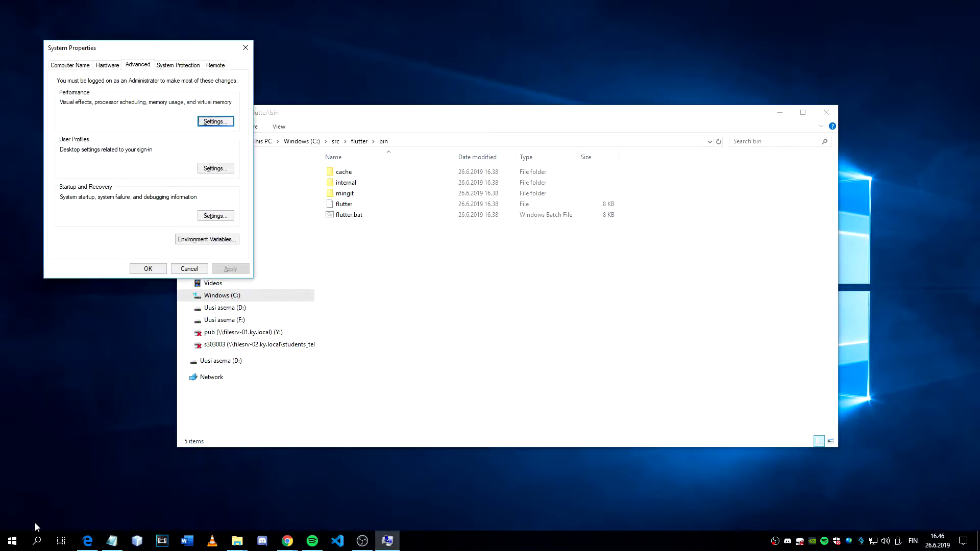
{"action": "left_click", "coordinate": [200, 240]}
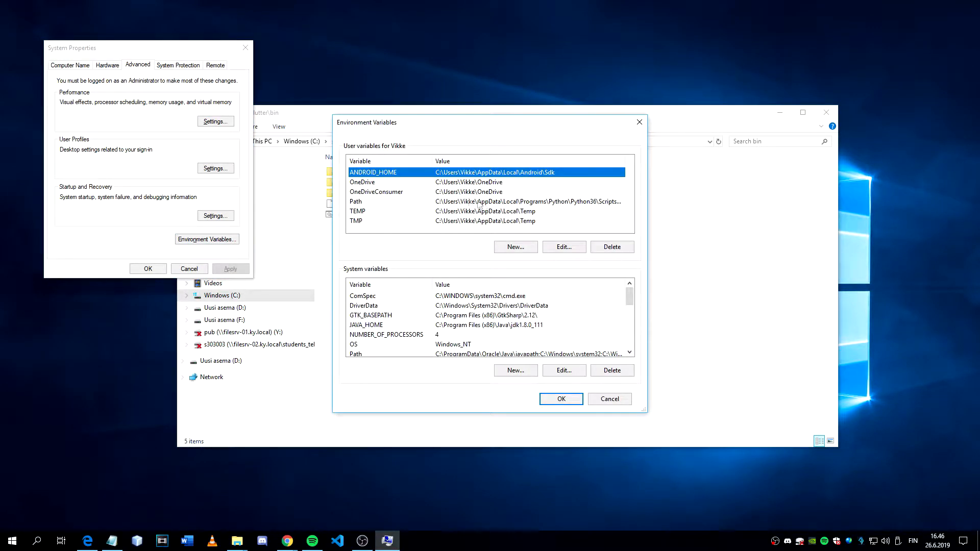
Step: Add C:\src\flutter\bin as a new entry to the user Path variable and save the environment settings
{"action": "left_click", "coordinate": [400, 201]}
{"action": "left_click", "coordinate": [564, 247]}
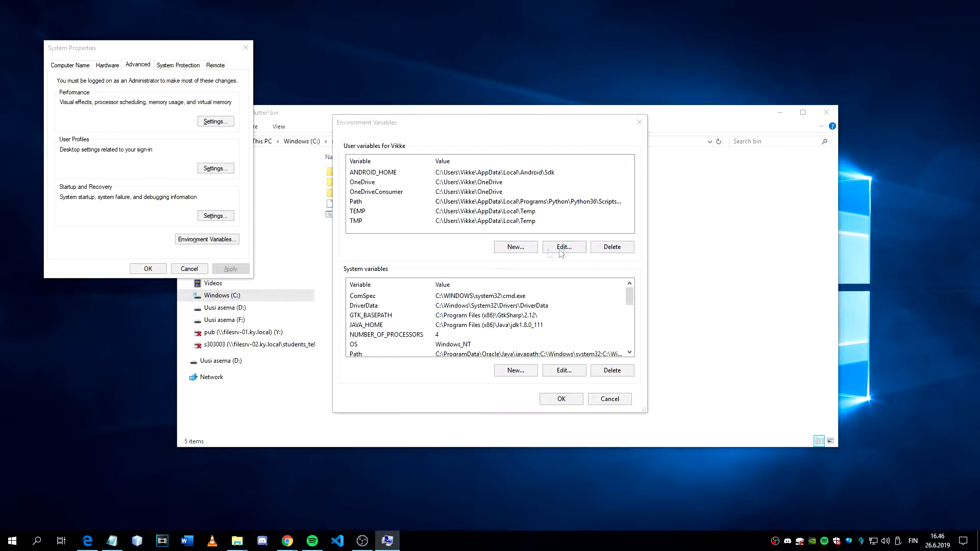
{"action": "left_click", "coordinate": [594, 168]}
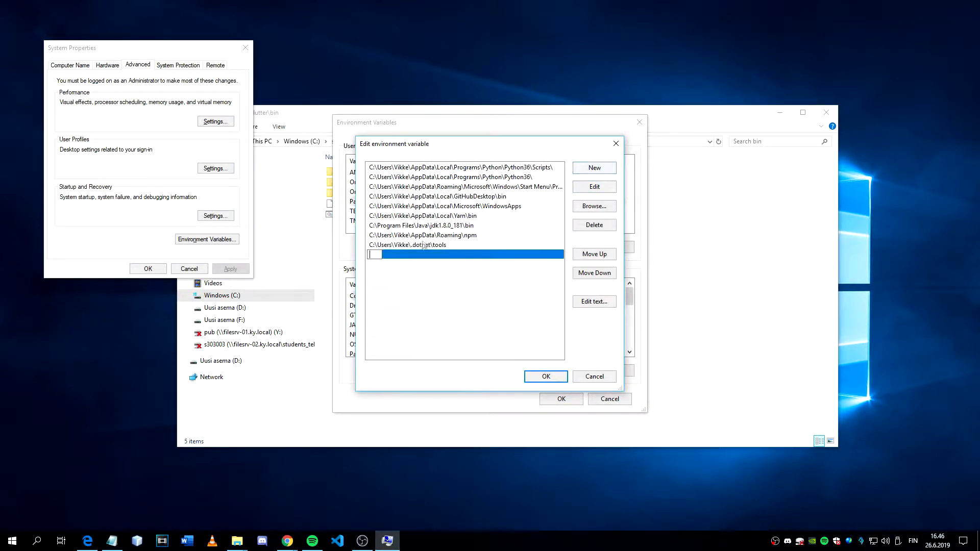
{"action": "key", "text": "ctrl+v"}
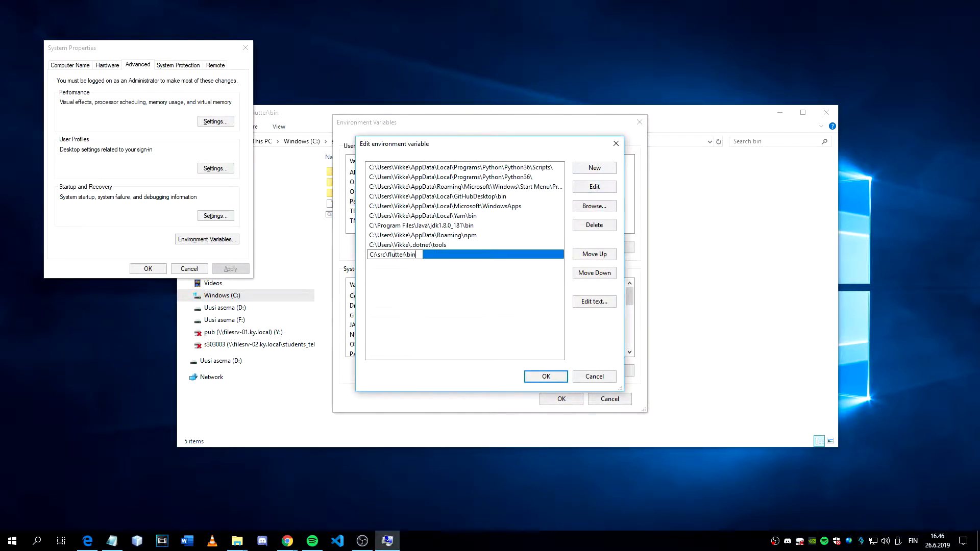
{"action": "left_click", "coordinate": [547, 378]}
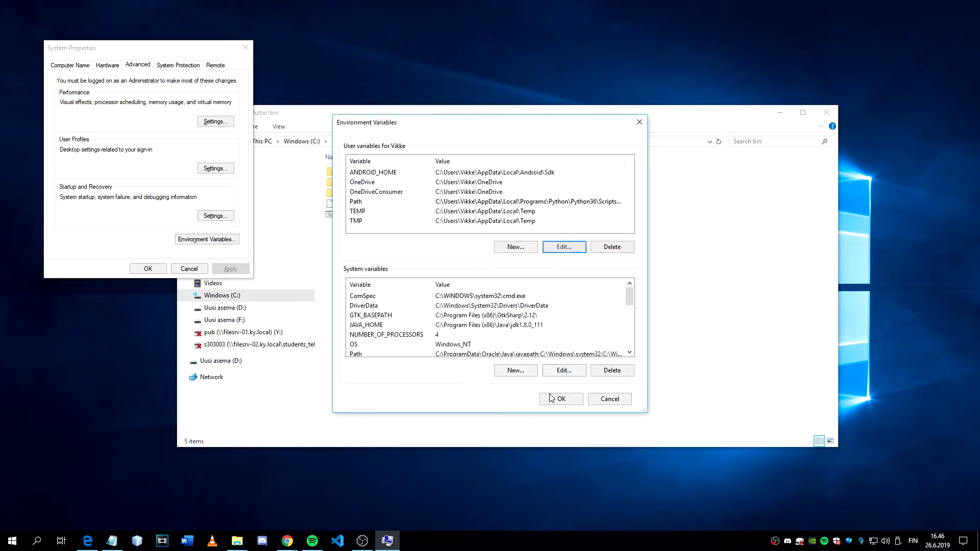
{"action": "left_click", "coordinate": [562, 399]}
{"action": "left_click", "coordinate": [148, 269]}
Step: Open Command Prompt as administrator and run "flutter doctor"
{"action": "left_click", "coordinate": [12, 540]}
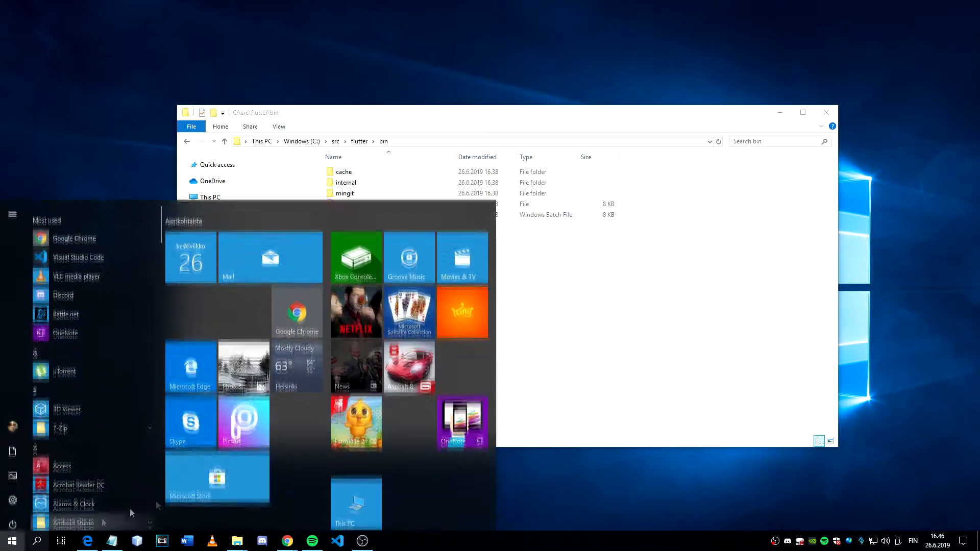
{"action": "type", "text": "cmd"}
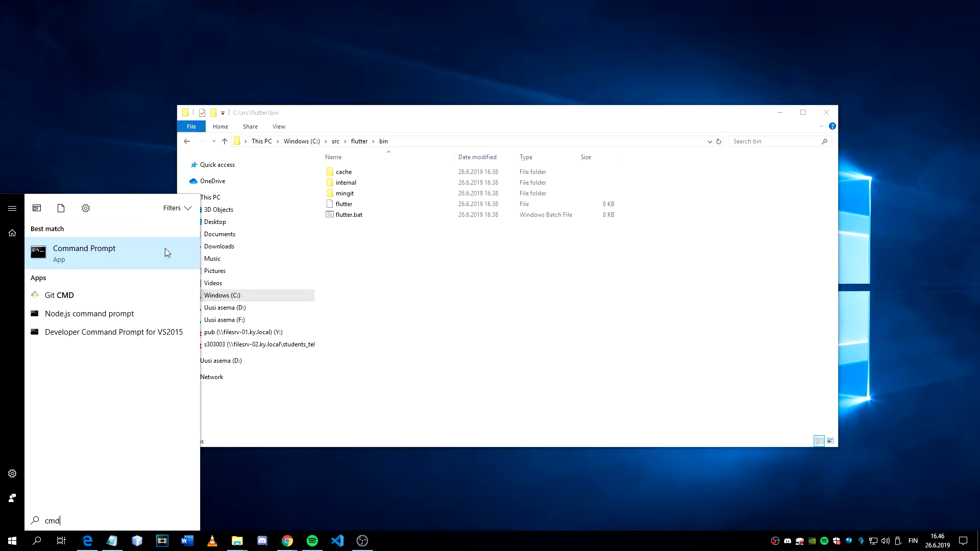
{"action": "right_click", "coordinate": [162, 249]}
{"action": "left_click", "coordinate": [145, 261]}
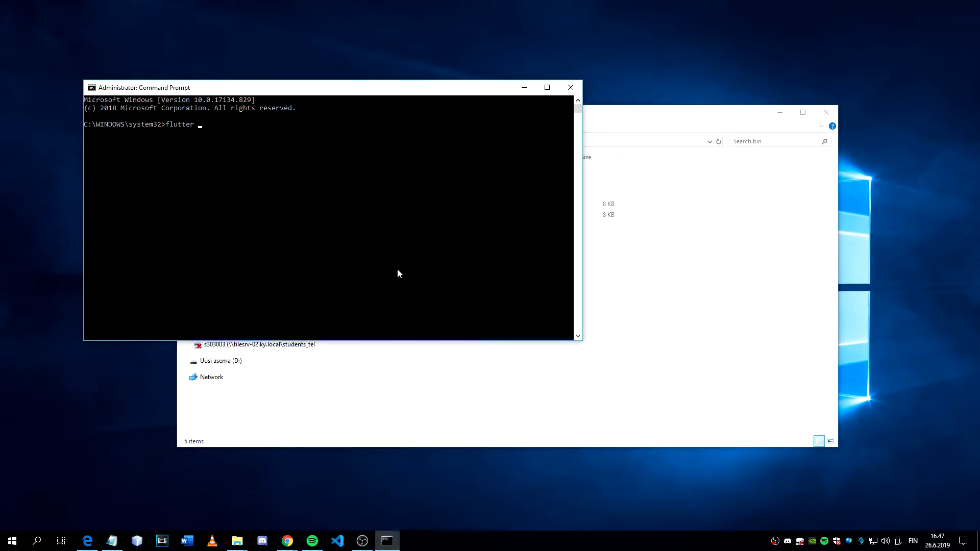
{"action": "key", "text": "Return"}
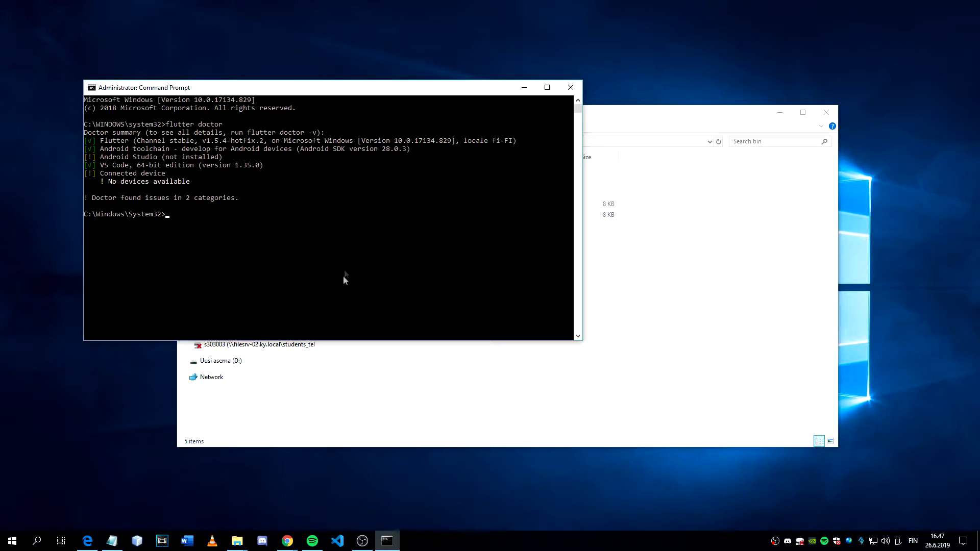
Step: Check the Android Studio entry in the flutter doctor output and minimize Command Prompt
{"action": "left_click_drag", "start_coordinate": [241, 157], "coordinate": [103, 158]}
{"action": "left_click", "coordinate": [352, 176]}
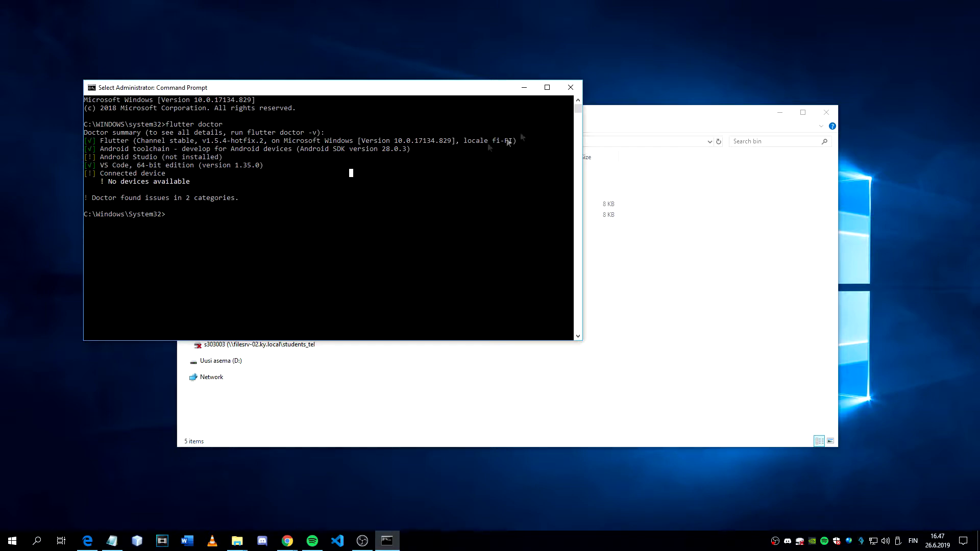
{"action": "left_click", "coordinate": [524, 87]}
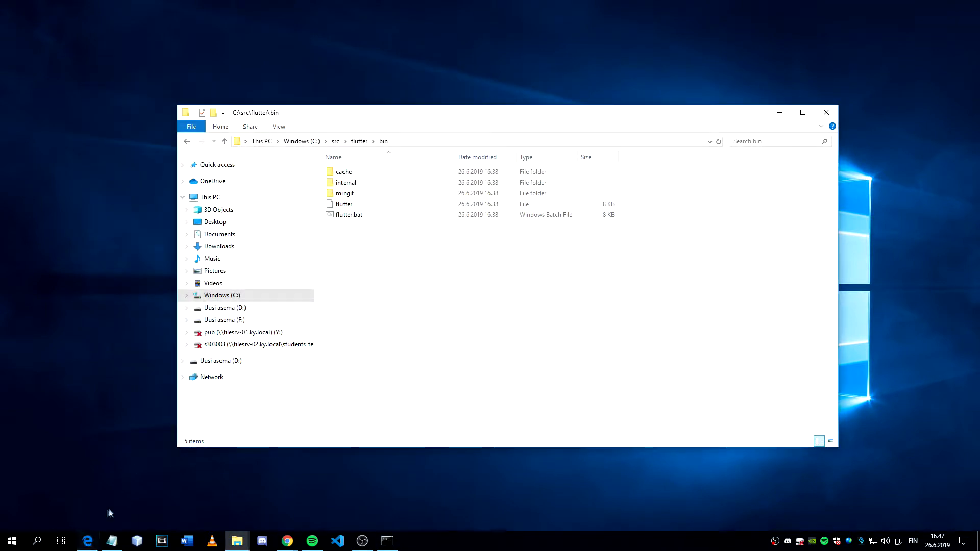
Step: Switch to the Edge browser, accept the terms on the Android Studio download page and save the Windows installer
{"action": "left_click", "coordinate": [92, 536]}
{"action": "left_click", "coordinate": [193, 9]}
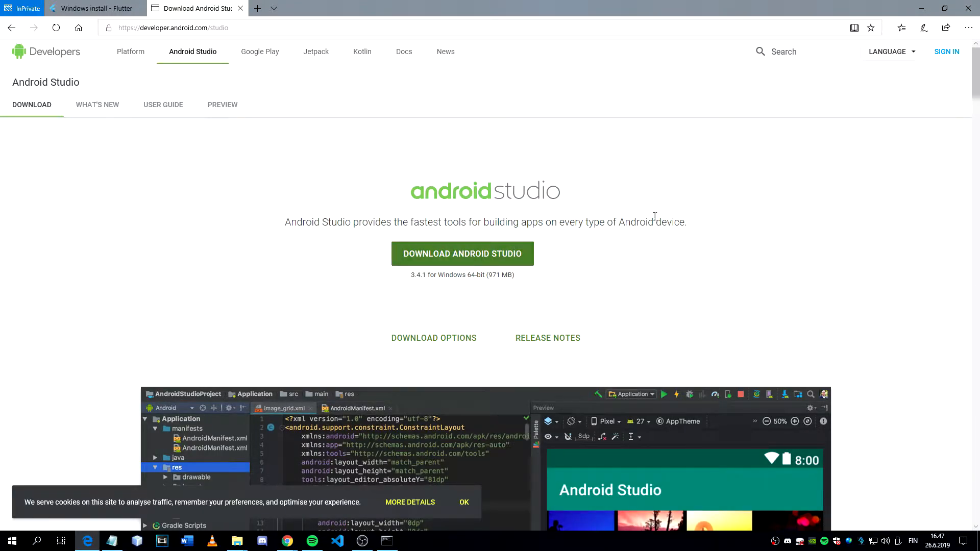
{"action": "left_click", "coordinate": [444, 258]}
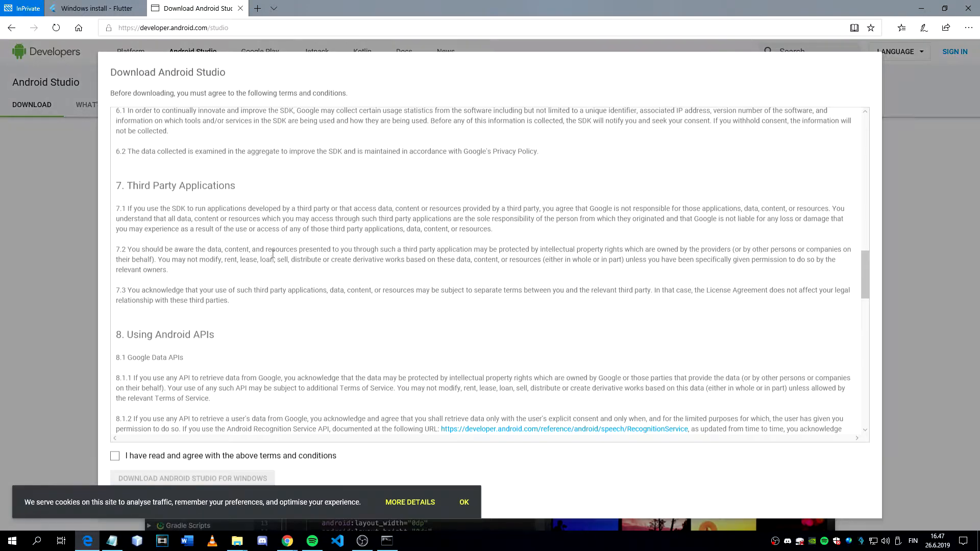
{"action": "left_click", "coordinate": [179, 456]}
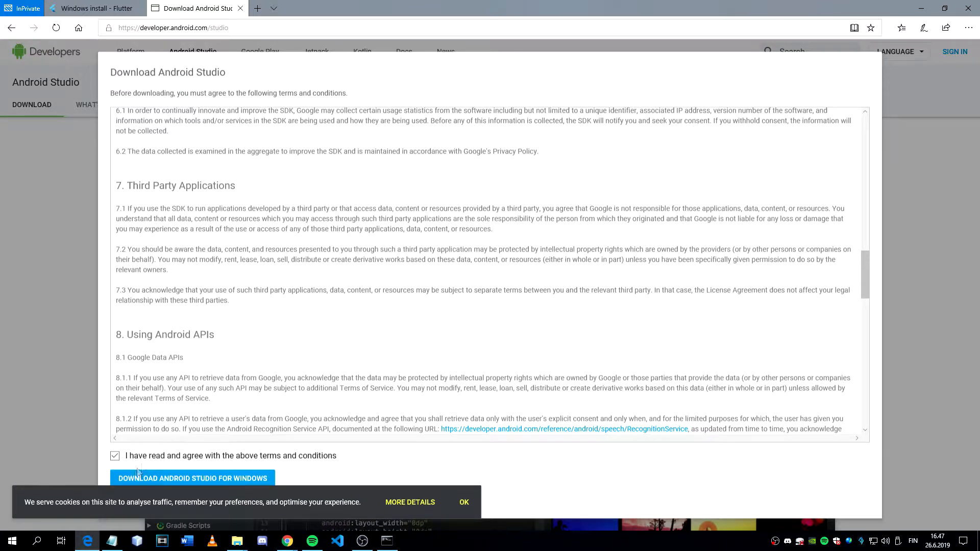
{"action": "left_click", "coordinate": [170, 477]}
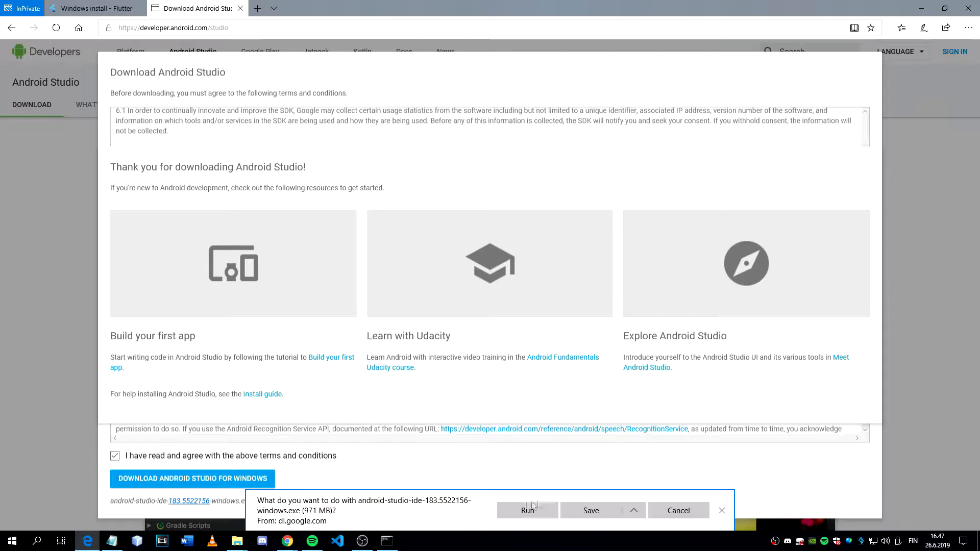
{"action": "left_click", "coordinate": [591, 511]}
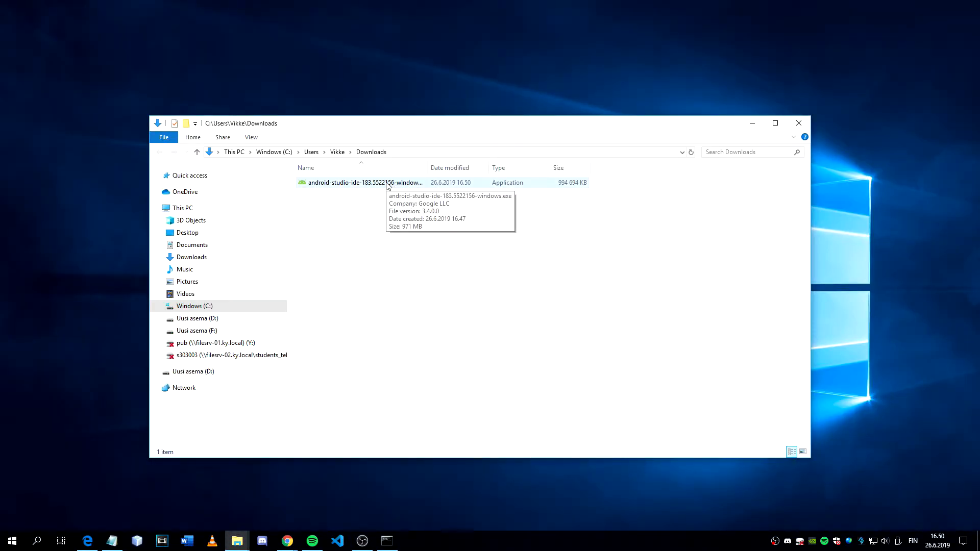
Step: Run the downloaded Android Studio installer with the default components, location and Start Menu folder, and launch Android Studio at the end
{"action": "double_click", "coordinate": [387, 185]}
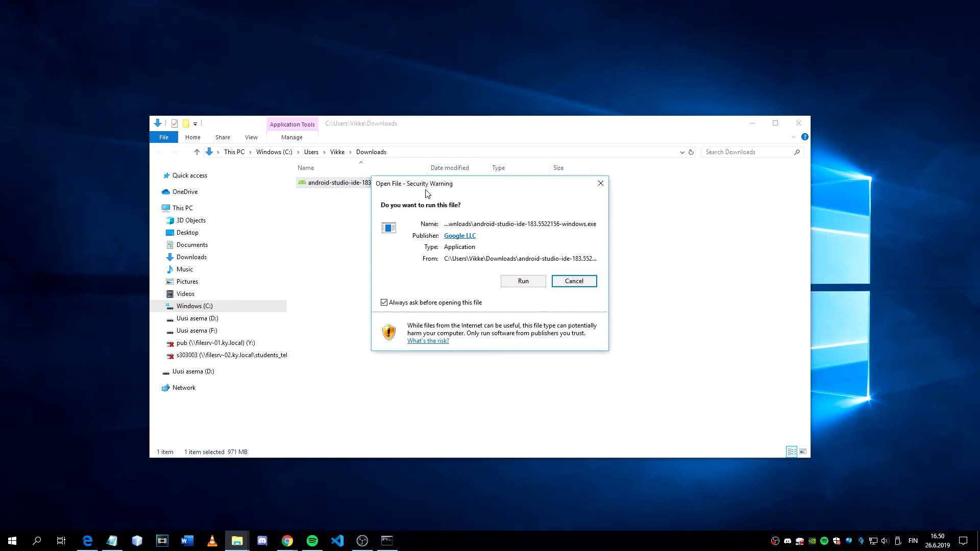
{"action": "left_click", "coordinate": [523, 281]}
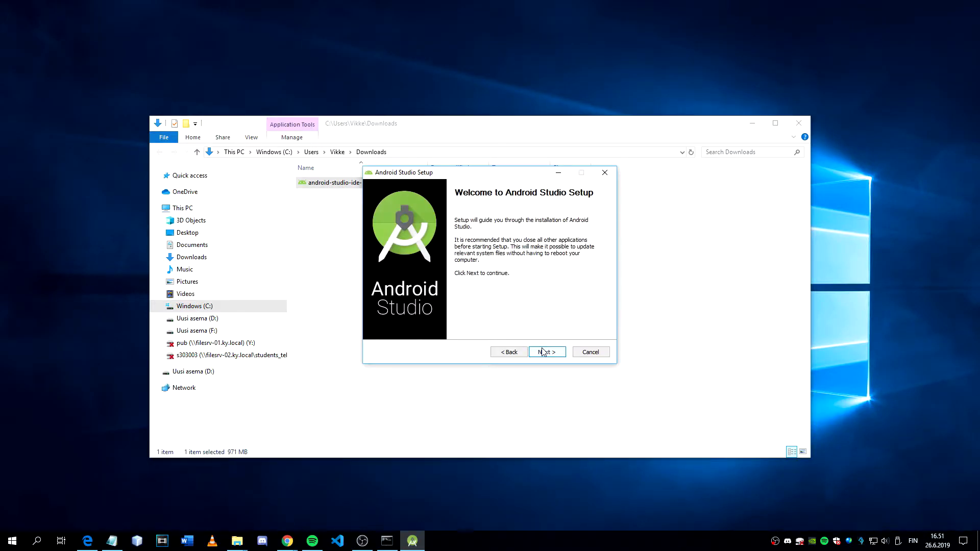
{"action": "left_click", "coordinate": [543, 352]}
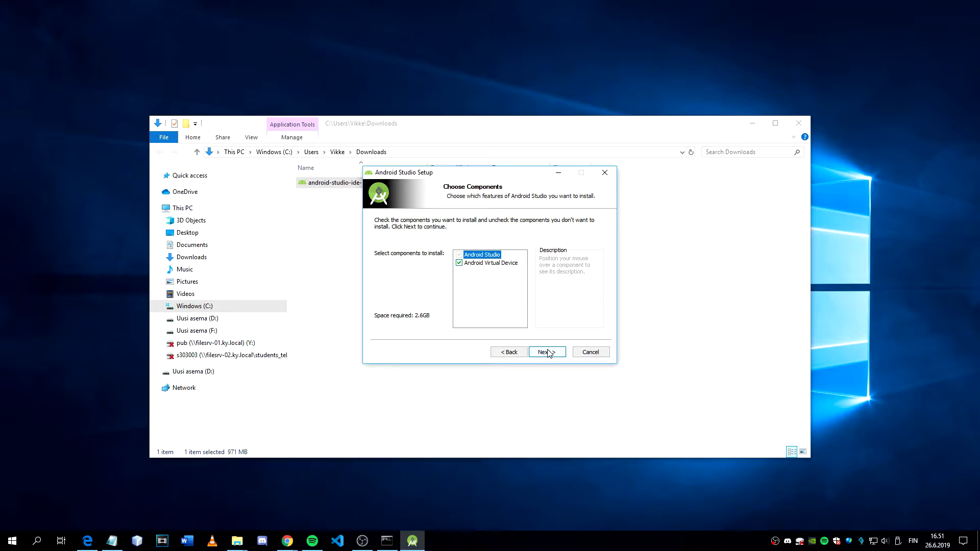
{"action": "left_click", "coordinate": [548, 352]}
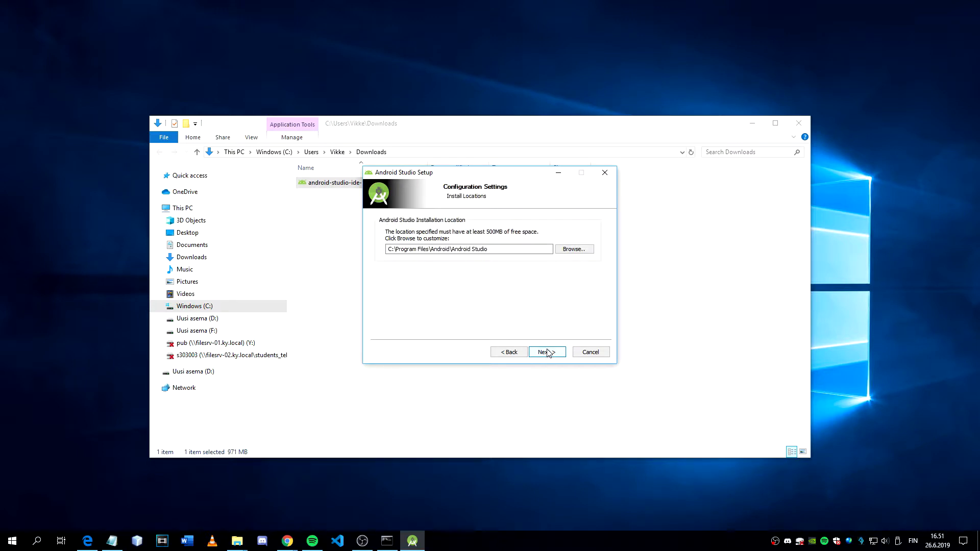
{"action": "left_click", "coordinate": [548, 352]}
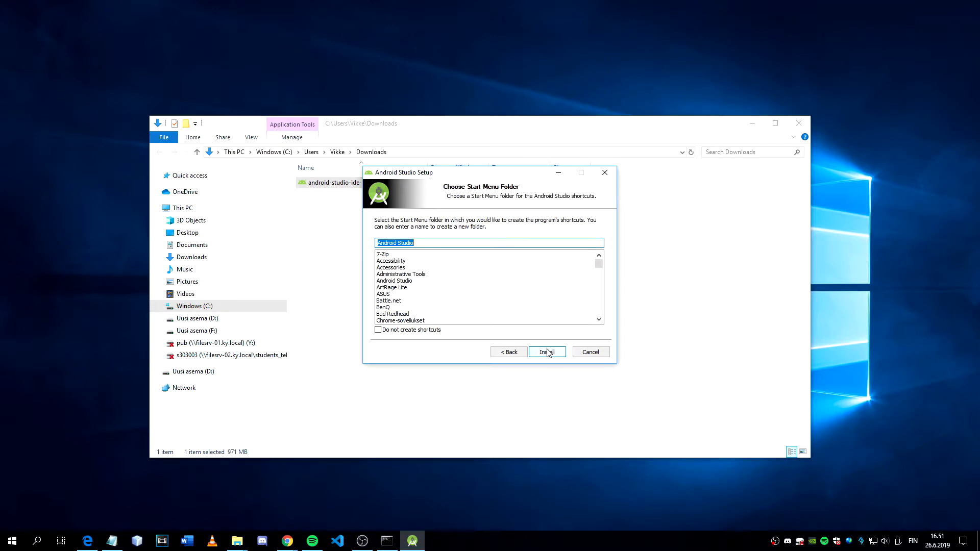
{"action": "left_click", "coordinate": [548, 352]}
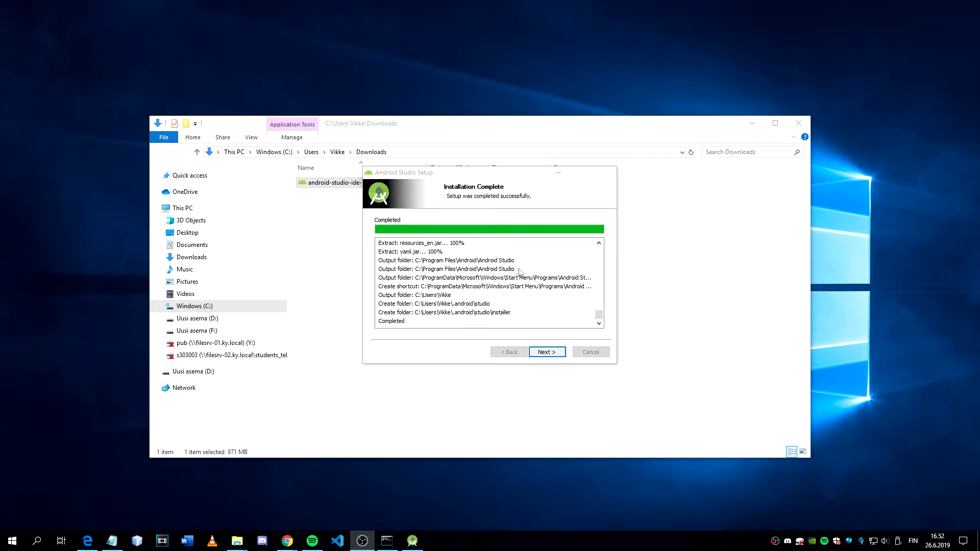
{"action": "left_click", "coordinate": [541, 351]}
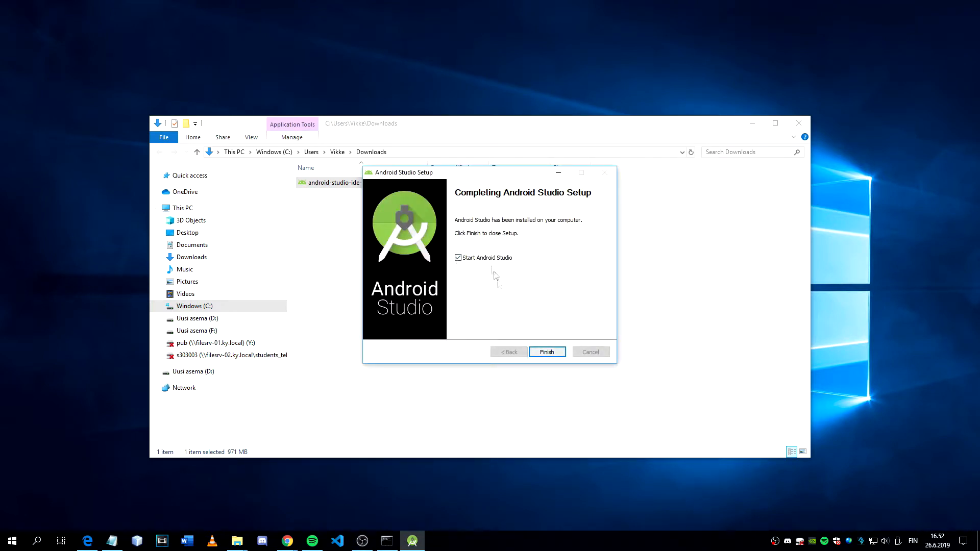
{"action": "left_click", "coordinate": [547, 353]}
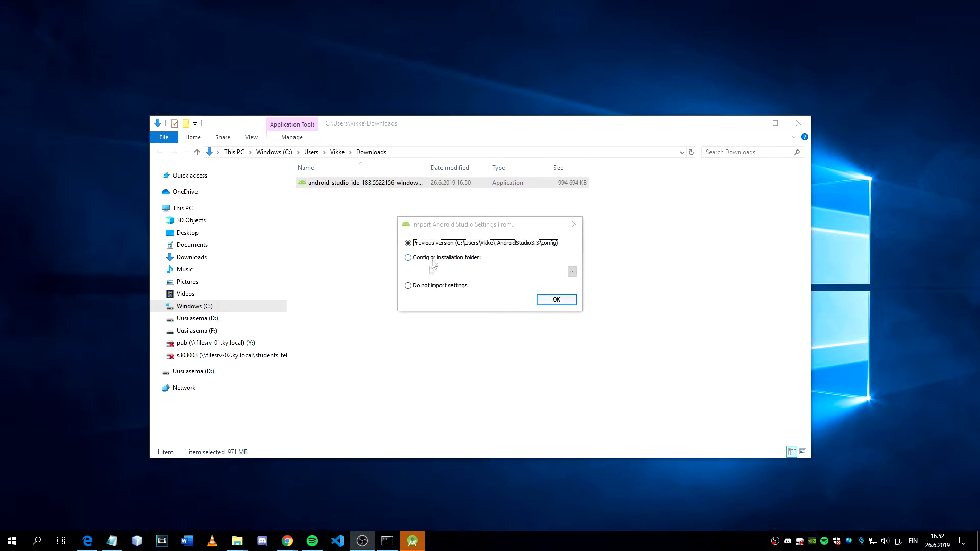
Step: Choose not to import previous Android Studio settings and delete the unused .AndroidStudio3.3 directory
{"action": "left_click", "coordinate": [438, 286]}
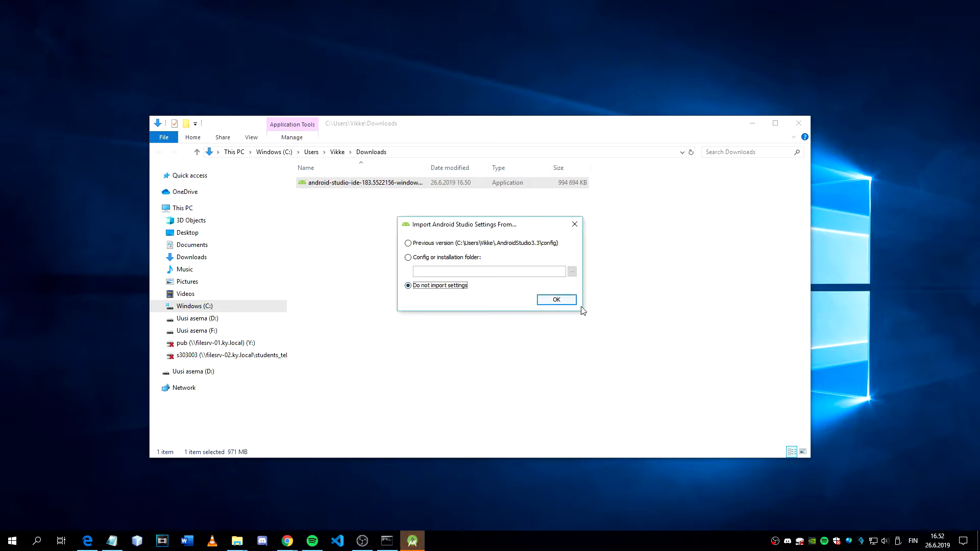
{"action": "left_click", "coordinate": [566, 303]}
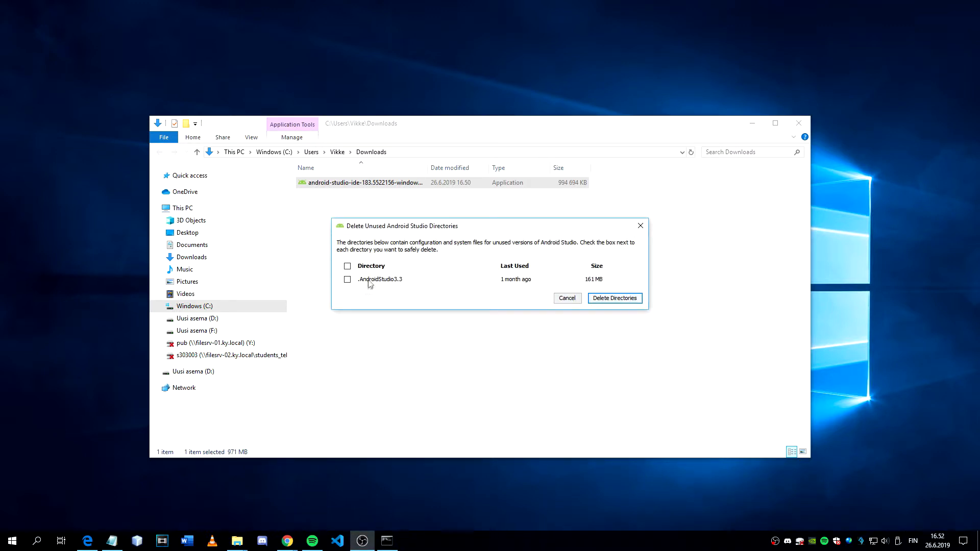
{"action": "left_click", "coordinate": [368, 280]}
{"action": "left_click", "coordinate": [605, 299]}
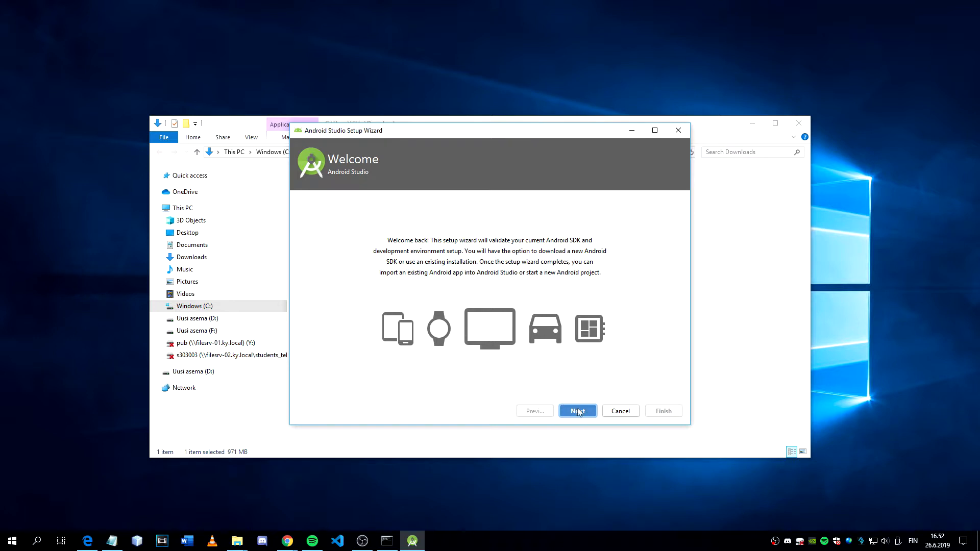
Step: Complete the Android Studio Setup Wizard with the Darcula theme, showing the details of the component download
{"action": "left_click", "coordinate": [578, 412]}
{"action": "left_click", "coordinate": [584, 412]}
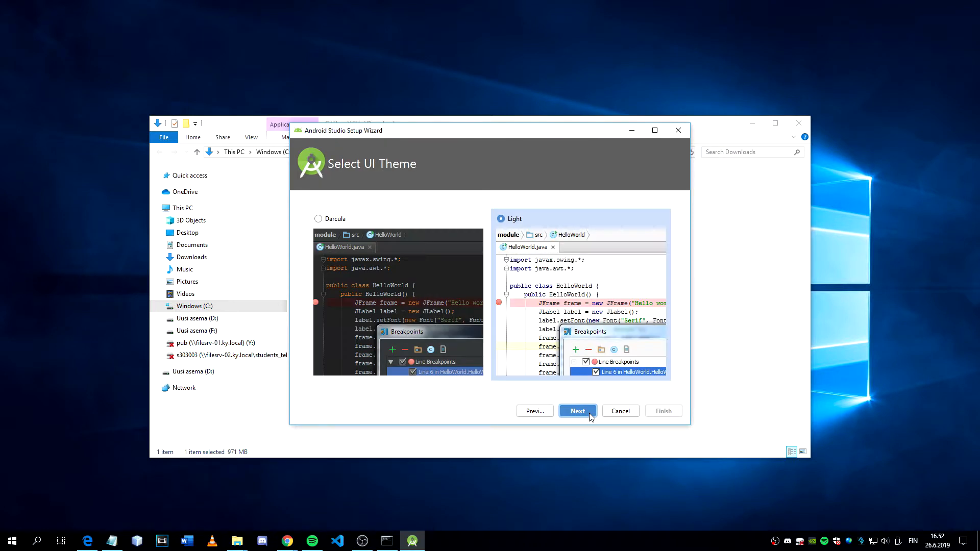
{"action": "left_click", "coordinate": [338, 220]}
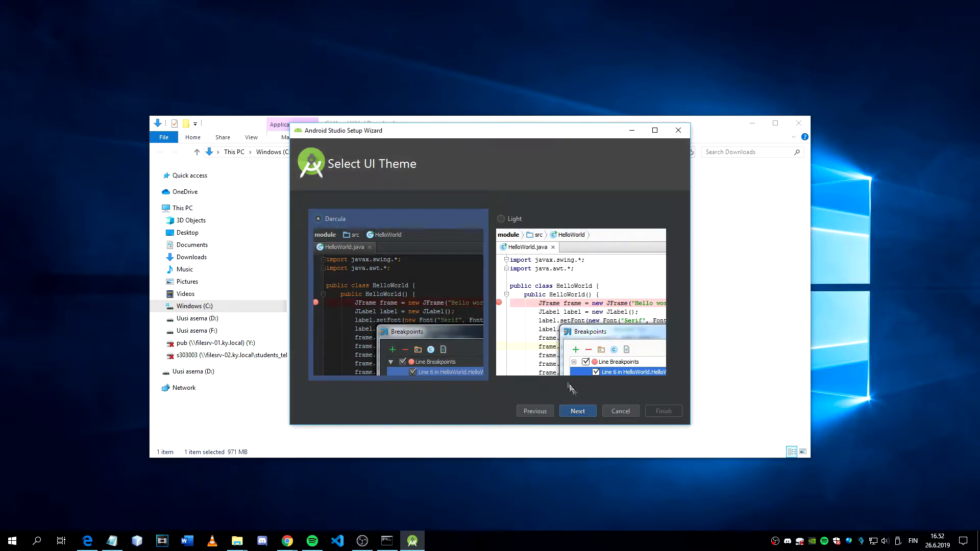
{"action": "left_click", "coordinate": [590, 411]}
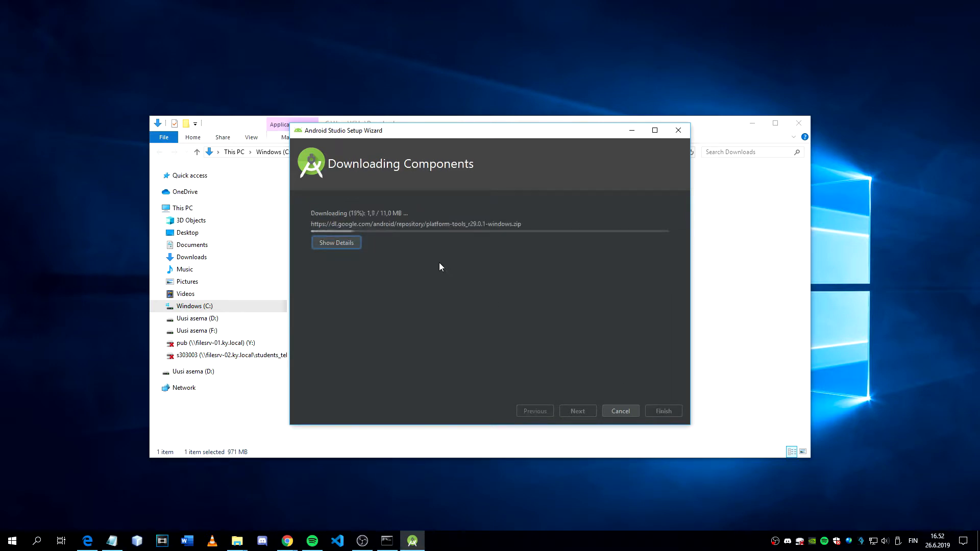
{"action": "left_click", "coordinate": [334, 242]}
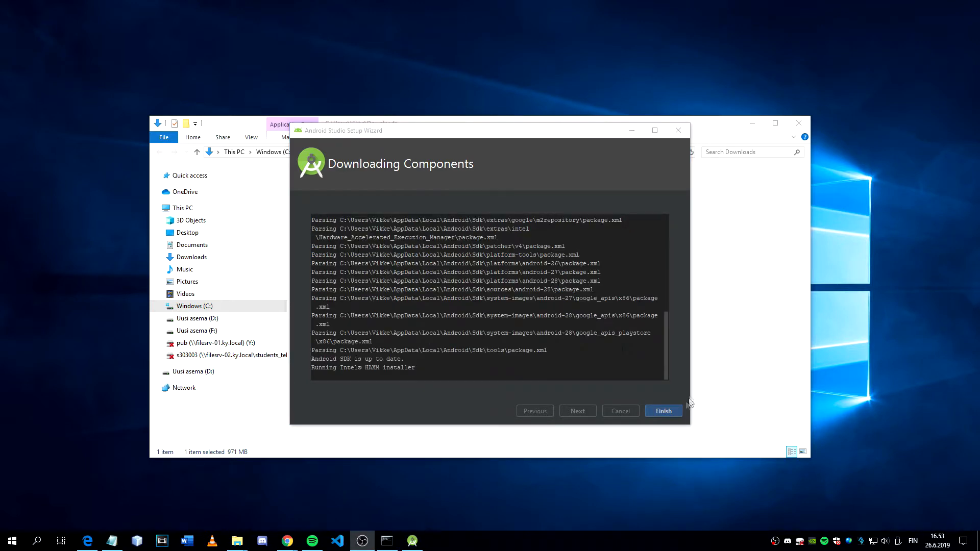
{"action": "left_click", "coordinate": [659, 411]}
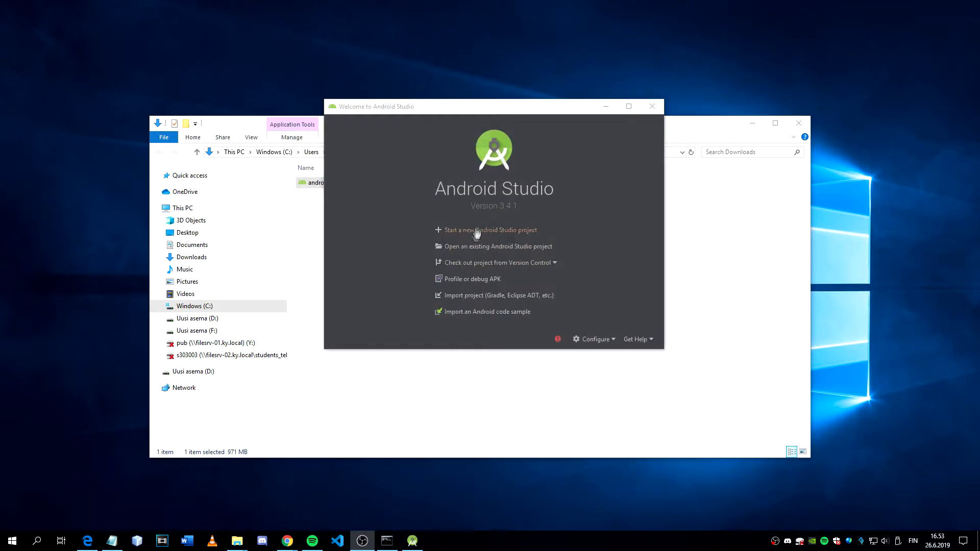
Step: Install the Flutter plugin by flutter.io with its Dart dependency from the plugin marketplace and restart Android Studio
{"action": "left_click", "coordinate": [596, 339]}
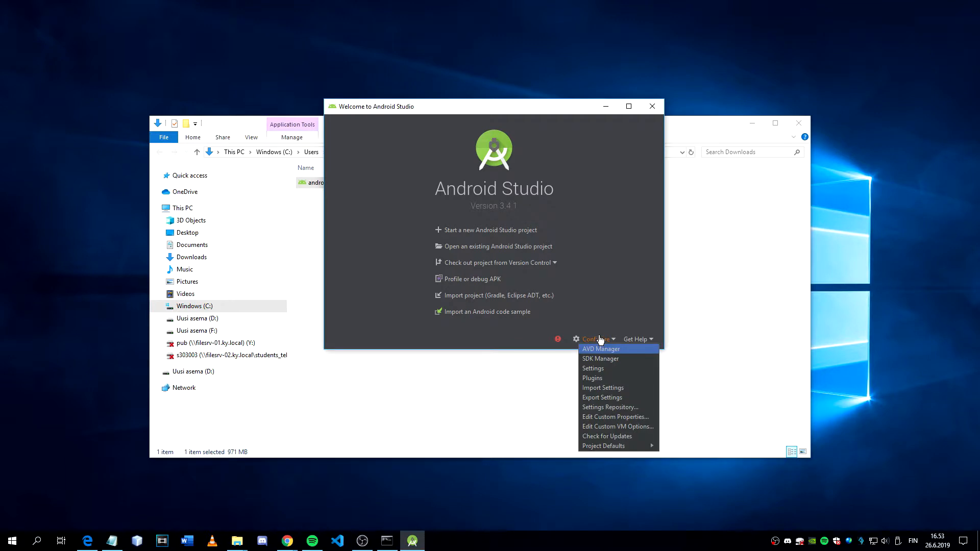
{"action": "left_click", "coordinate": [603, 378]}
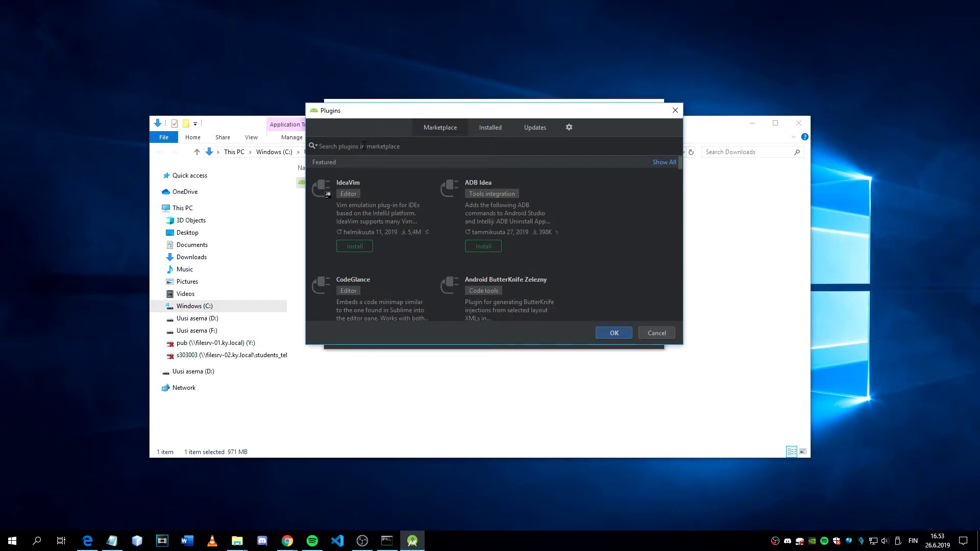
{"action": "type", "text": "flutter"}
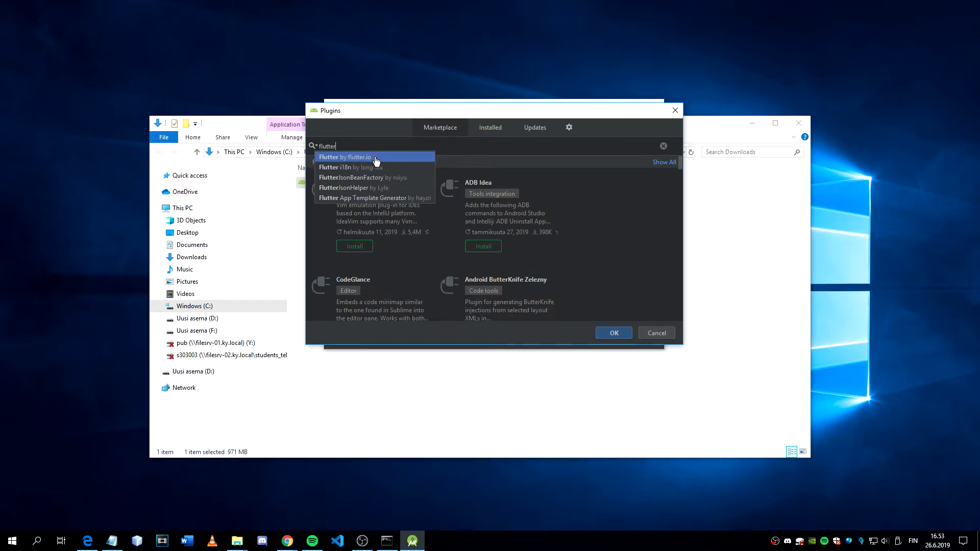
{"action": "left_click", "coordinate": [376, 160]}
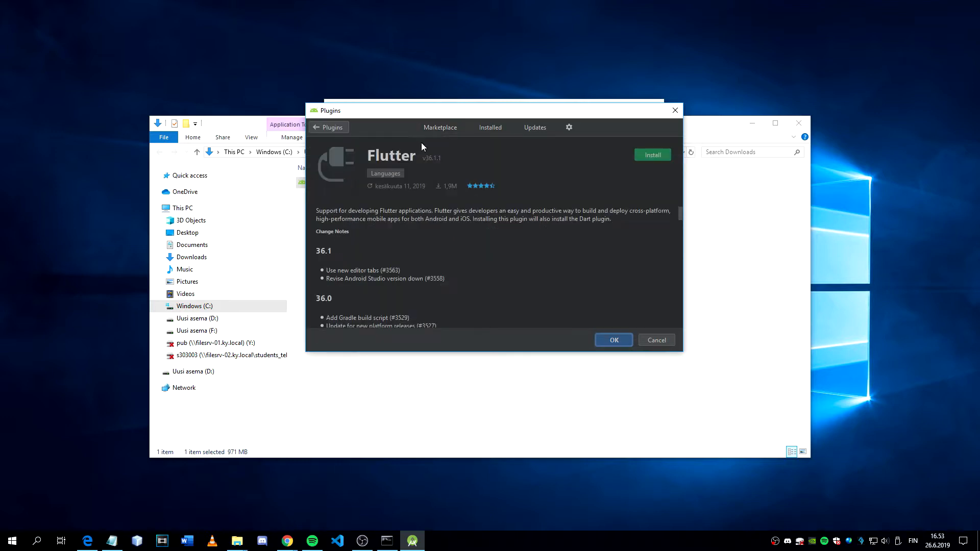
{"action": "left_click", "coordinate": [653, 155]}
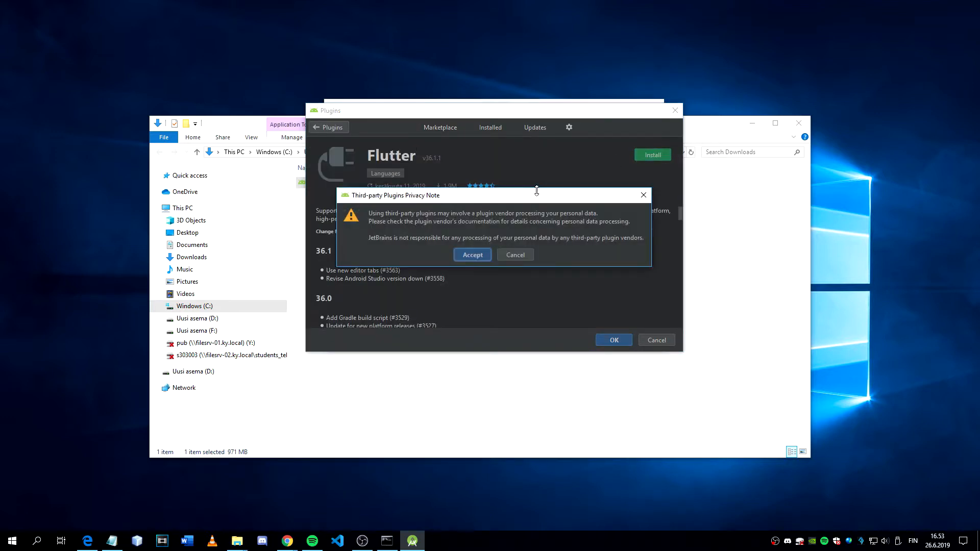
{"action": "left_click", "coordinate": [469, 258]}
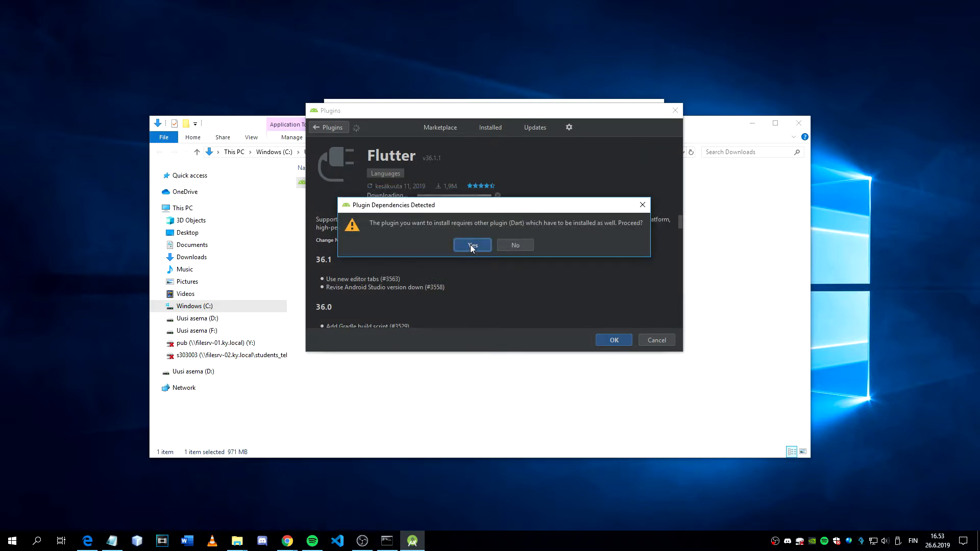
{"action": "left_click", "coordinate": [472, 245]}
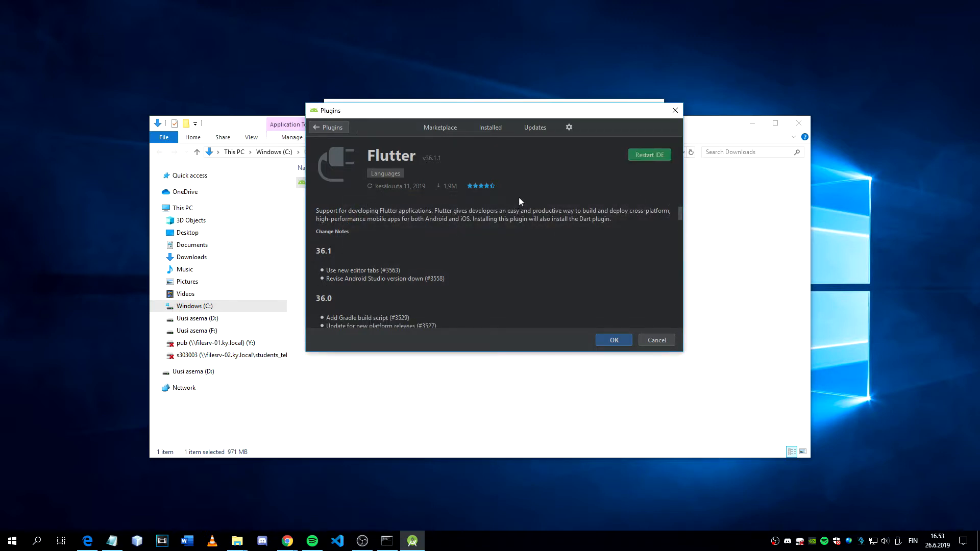
{"action": "left_click", "coordinate": [642, 159]}
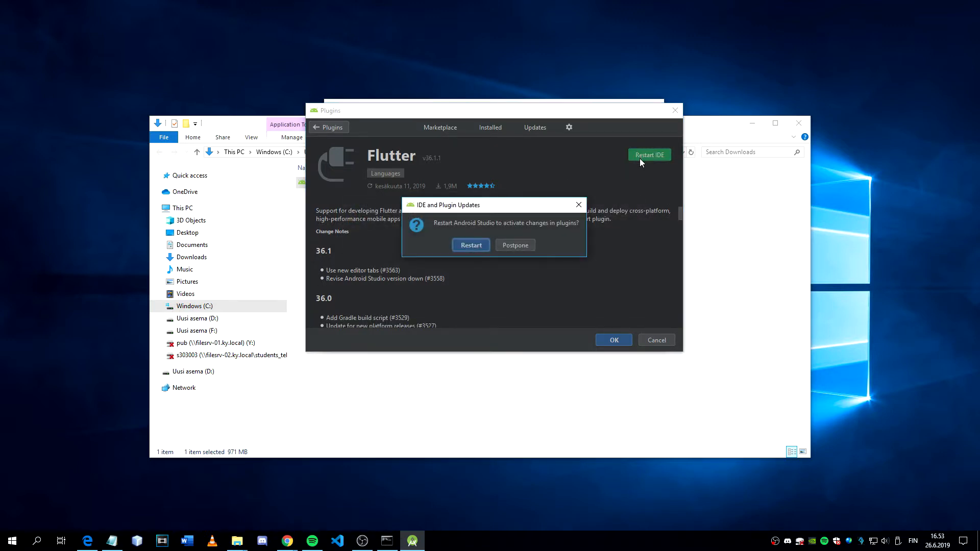
{"action": "left_click", "coordinate": [480, 247]}
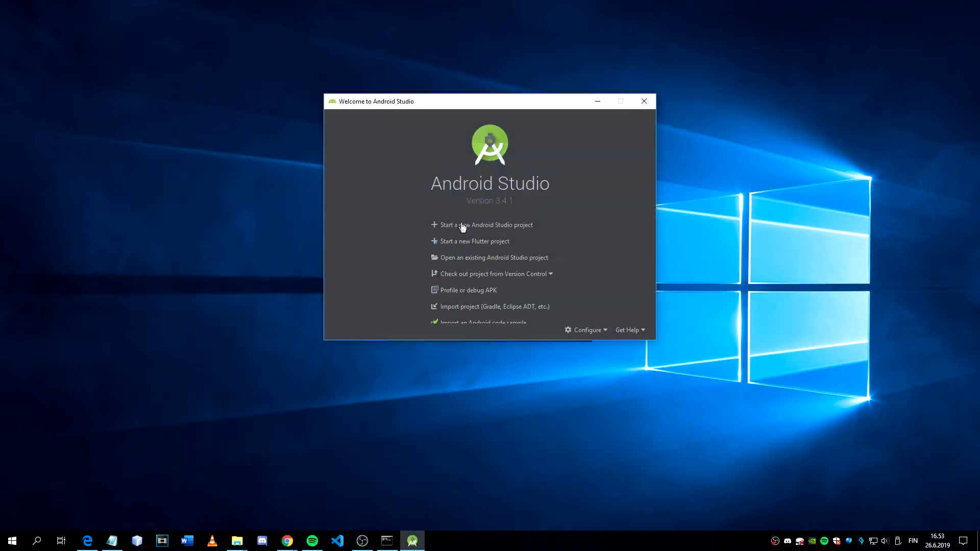
Step: Create a Flutter Application project named flutter_app with the default SDK path, location, description and example.com company domain
{"action": "left_click", "coordinate": [497, 244]}
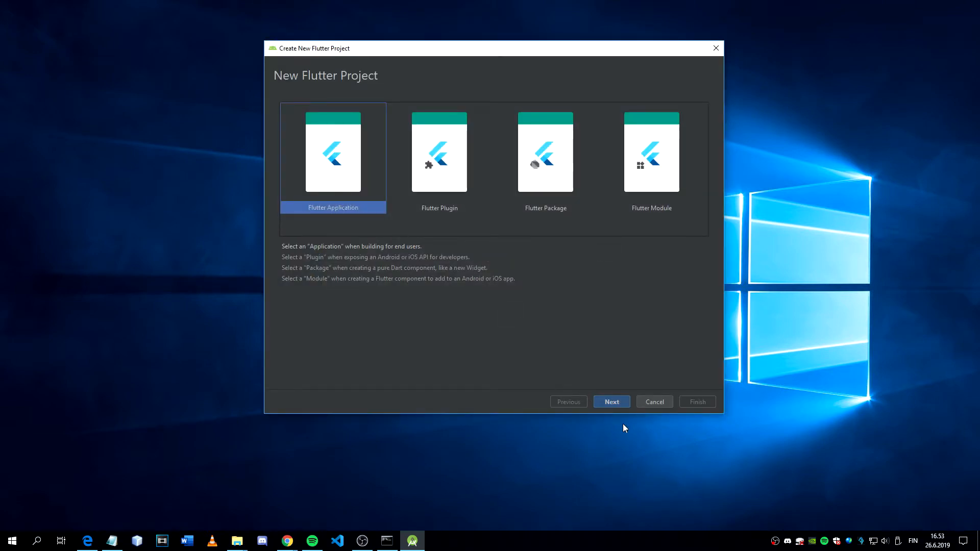
{"action": "left_click", "coordinate": [611, 402]}
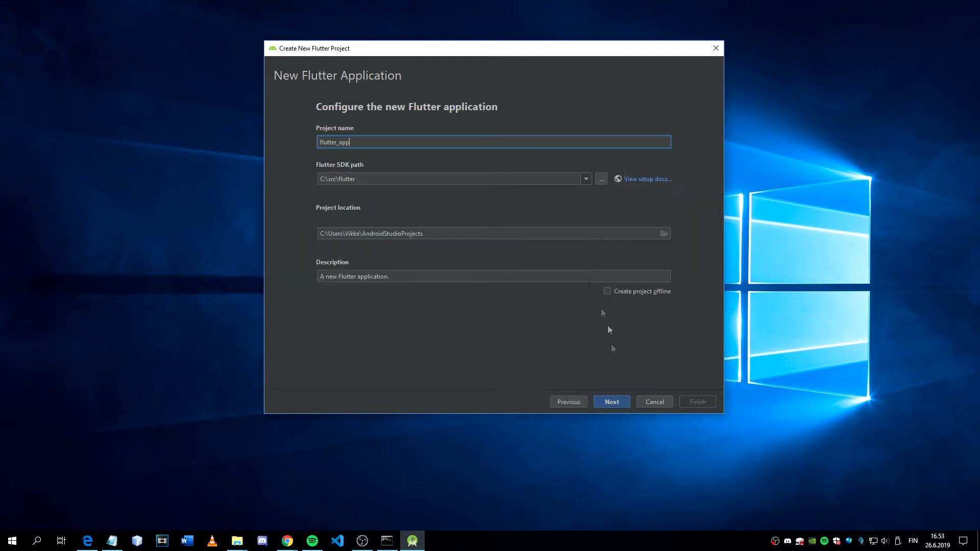
{"action": "left_click", "coordinate": [613, 401]}
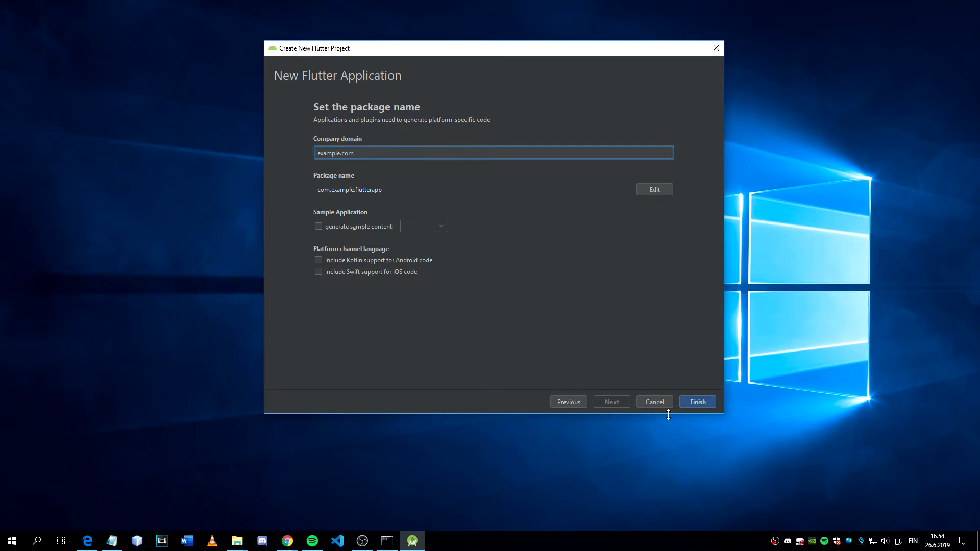
{"action": "left_click", "coordinate": [694, 402]}
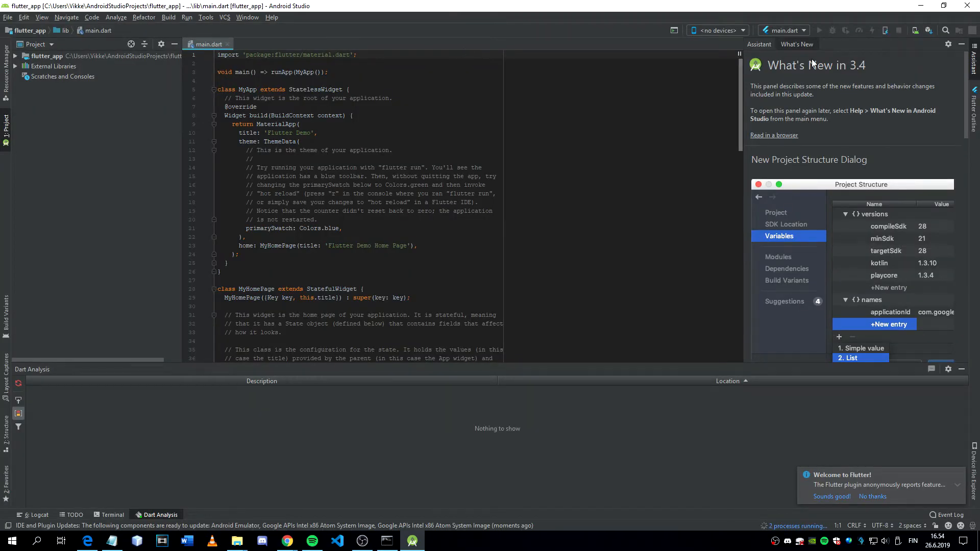
Step: Create an Android virtual device named "Test device" using the Pixel phone definition and the Pie (API 28, x86) system image
{"action": "left_click", "coordinate": [916, 31]}
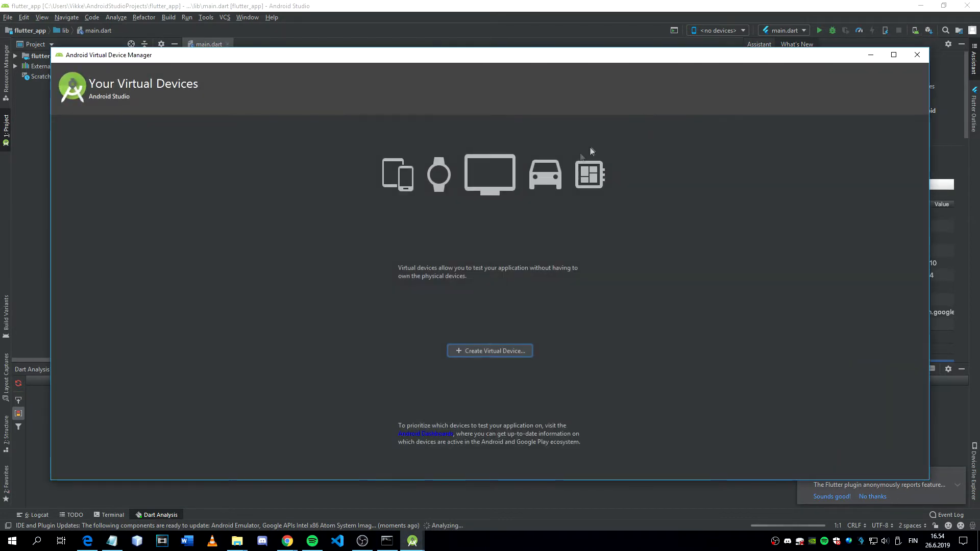
{"action": "left_click", "coordinate": [499, 352]}
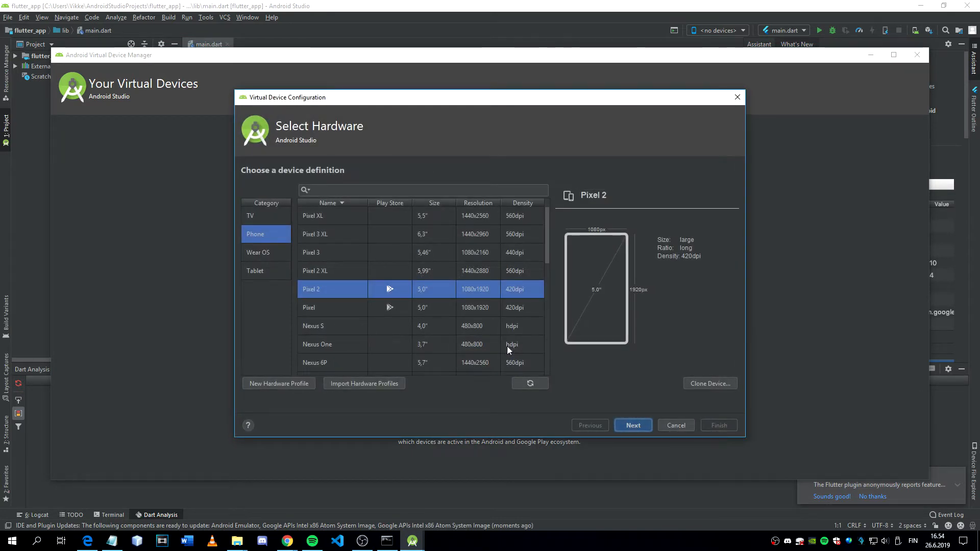
{"action": "left_click", "coordinate": [390, 308]}
{"action": "left_click", "coordinate": [633, 425]}
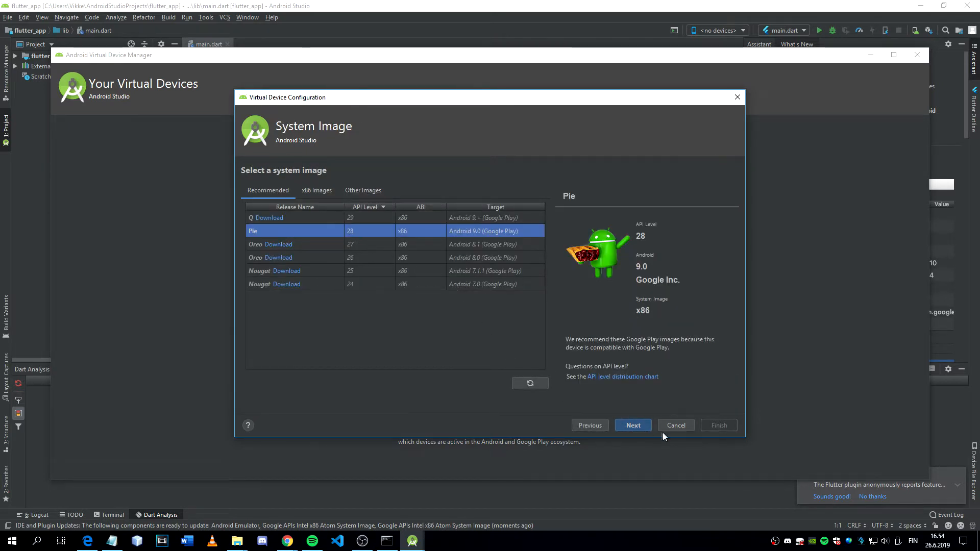
{"action": "left_click", "coordinate": [634, 425]}
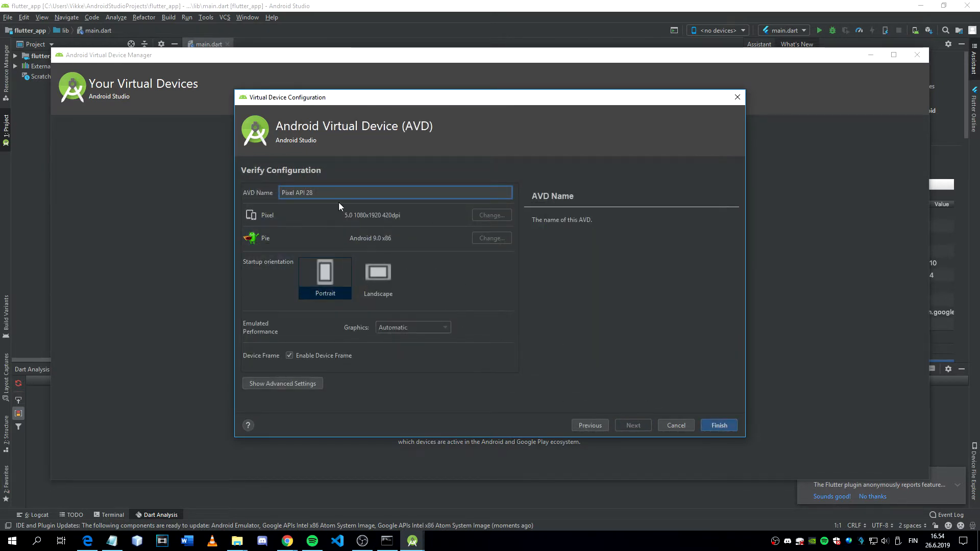
{"action": "triple_click", "coordinate": [427, 196]}
{"action": "type", "text": "Test"}
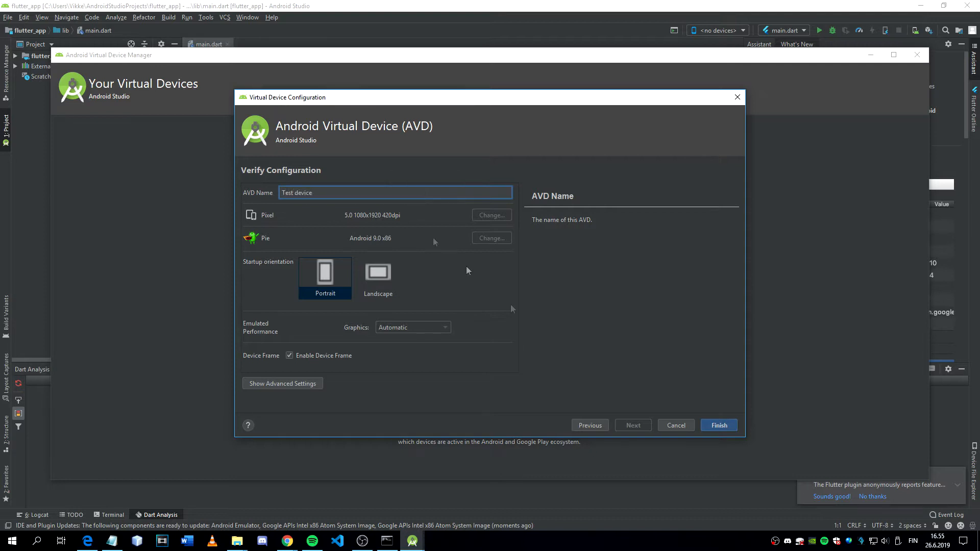
{"action": "type", "text": " device"}
{"action": "left_click", "coordinate": [720, 425]}
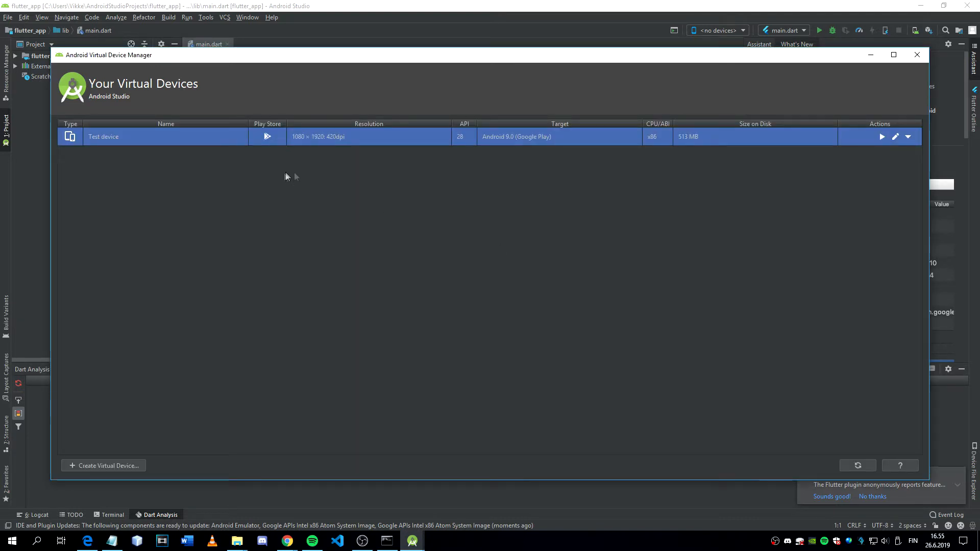
Step: Launch the Test device emulator, minimize the Virtual Device Manager, reposition the emulator and return to the code editor
{"action": "left_click", "coordinate": [882, 137]}
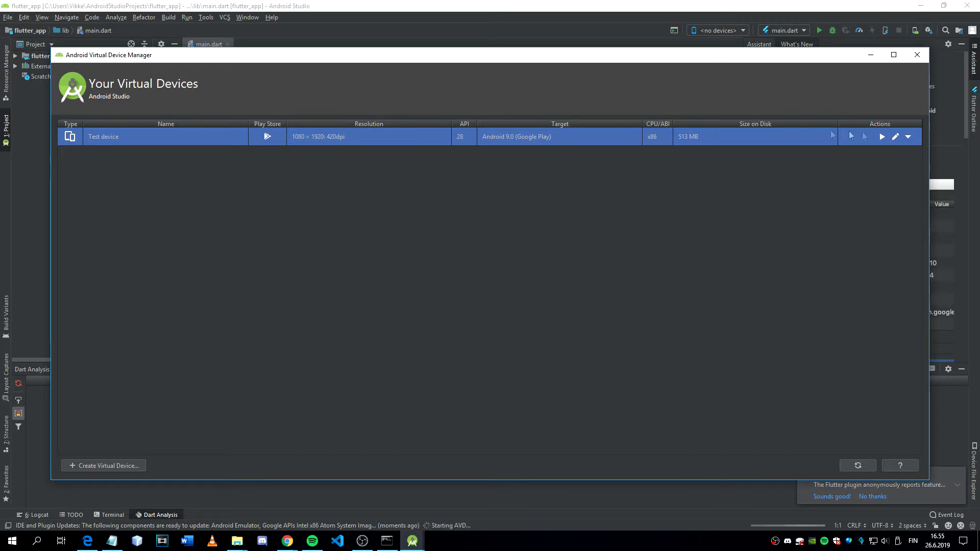
{"action": "left_click", "coordinate": [871, 55]}
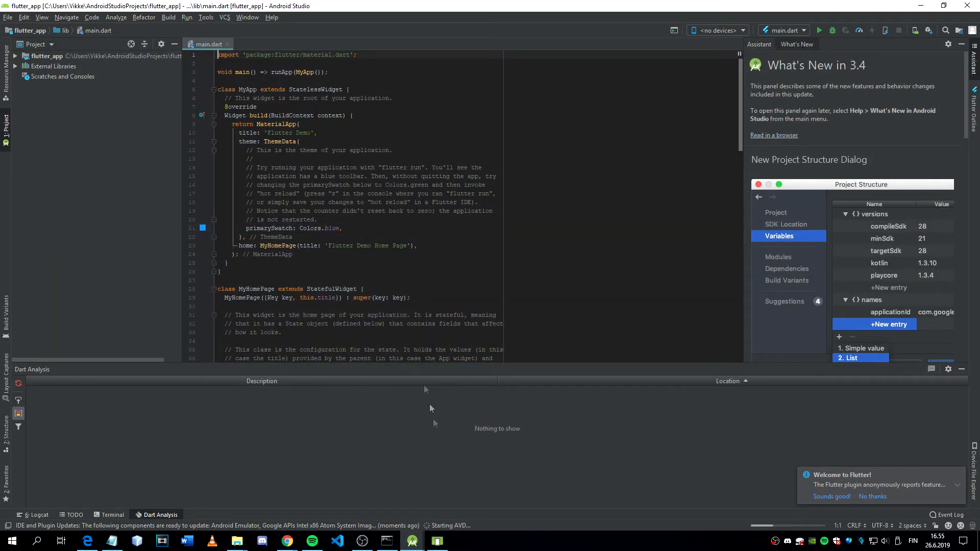
{"action": "left_click_drag", "start_coordinate": [176, 81], "coordinate": [673, 105]}
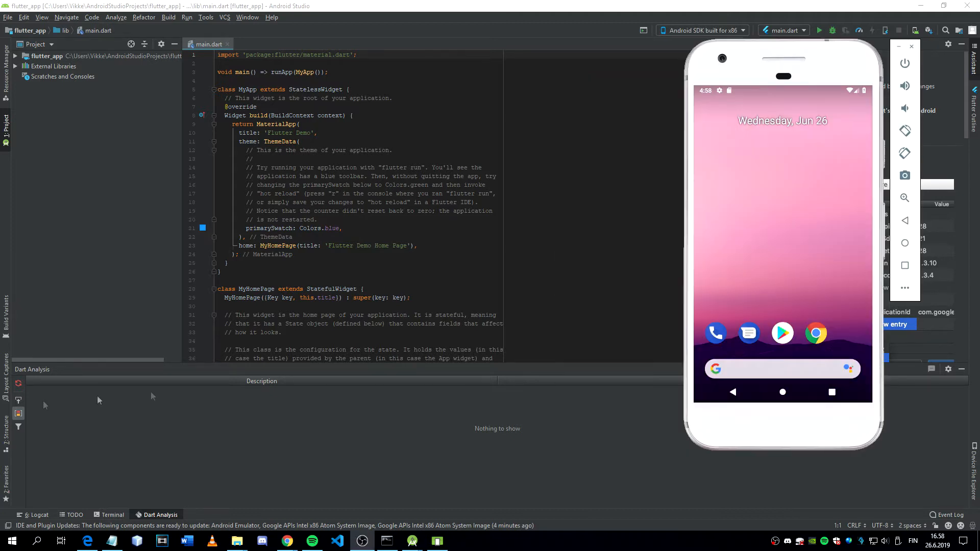
{"action": "mouse_move", "coordinate": [795, 51]}
{"action": "left_mouse_down"}
{"action": "mouse_move", "coordinate": [823, 34]}
{"action": "mouse_move", "coordinate": [828, 41]}
{"action": "mouse_move", "coordinate": [808, 63]}
{"action": "mouse_move", "coordinate": [801, 57]}
{"action": "left_mouse_up"}
{"action": "left_click", "coordinate": [638, 106]}
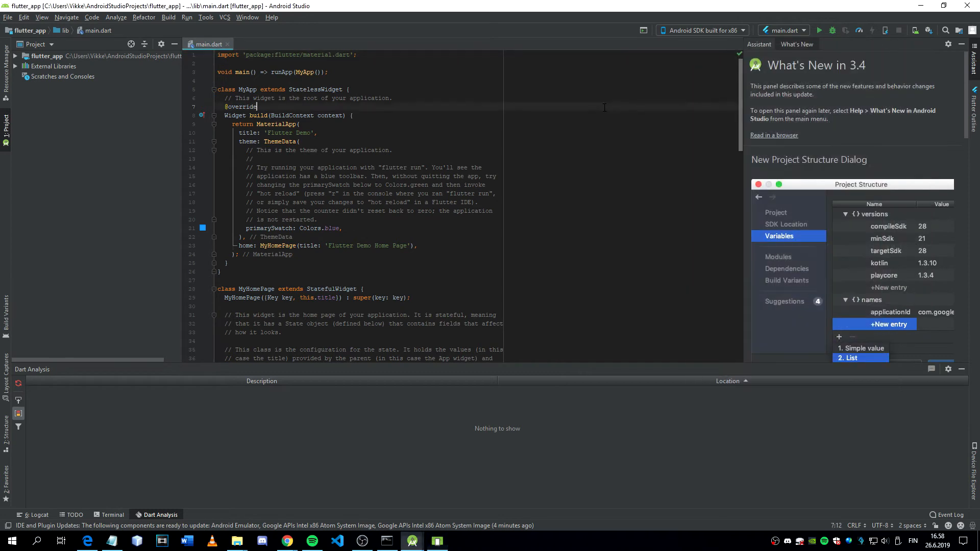
Step: Run main.dart on the emulator and bring the emulator window in front, moved clear of the code
{"action": "left_click", "coordinate": [815, 29]}
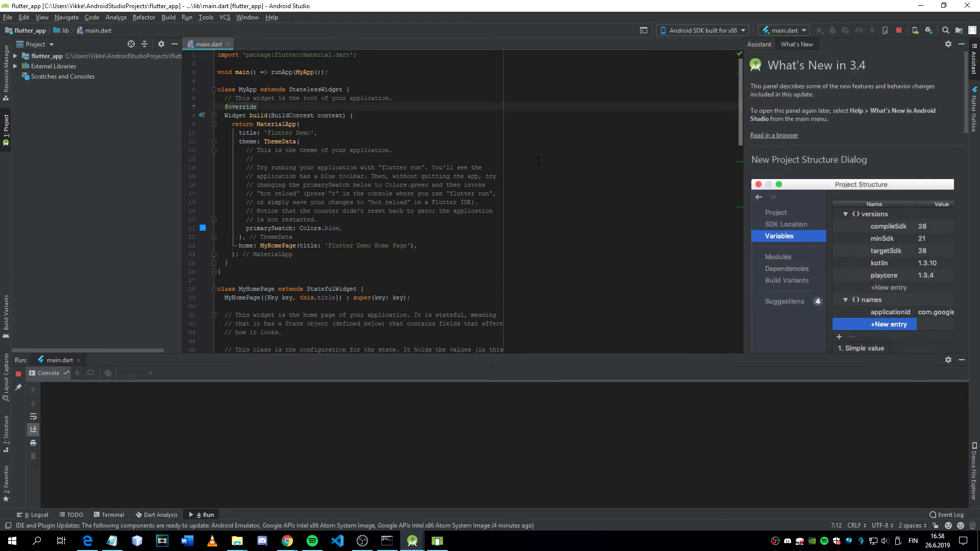
{"action": "key", "text": "alt+Tab"}
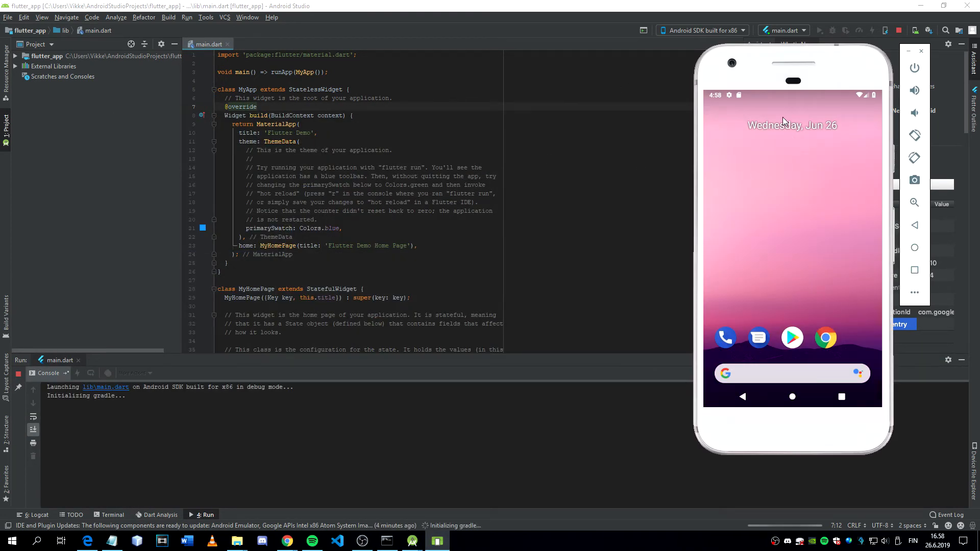
{"action": "left_click_drag", "start_coordinate": [780, 69], "coordinate": [809, 82]}
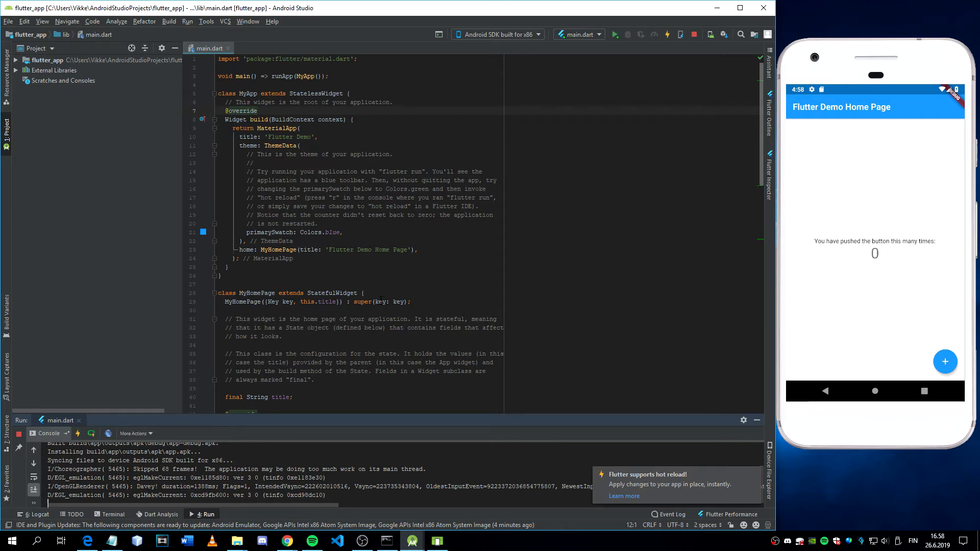
Step: Change the MyHomePage title string in main.dart to 'Hello', save the file and hot reload the running app
{"action": "double_click", "coordinate": [403, 251]}
{"action": "key", "text": "BackSpace"}
{"action": "key", "text": "BackSpace"}
{"action": "key", "text": "BackSpace"}
{"action": "key", "text": "BackSpace"}
{"action": "key", "text": "BackSpace"}
{"action": "key", "text": "BackSpace"}
{"action": "key", "text": "BackSpace"}
{"action": "key", "text": "BackSpace"}
{"action": "key", "text": "BackSpace"}
{"action": "key", "text": "BackSpace"}
{"action": "key", "text": "BackSpace"}
{"action": "key", "text": "BackSpace"}
{"action": "key", "text": "BackSpace"}
{"action": "key", "text": "BackSpace"}
{"action": "key", "text": "BackSpace"}
{"action": "key", "text": "BackSpace"}
{"action": "key", "text": "BackSpace"}
{"action": "key", "text": "BackSpace"}
{"action": "key", "text": "BackSpace"}
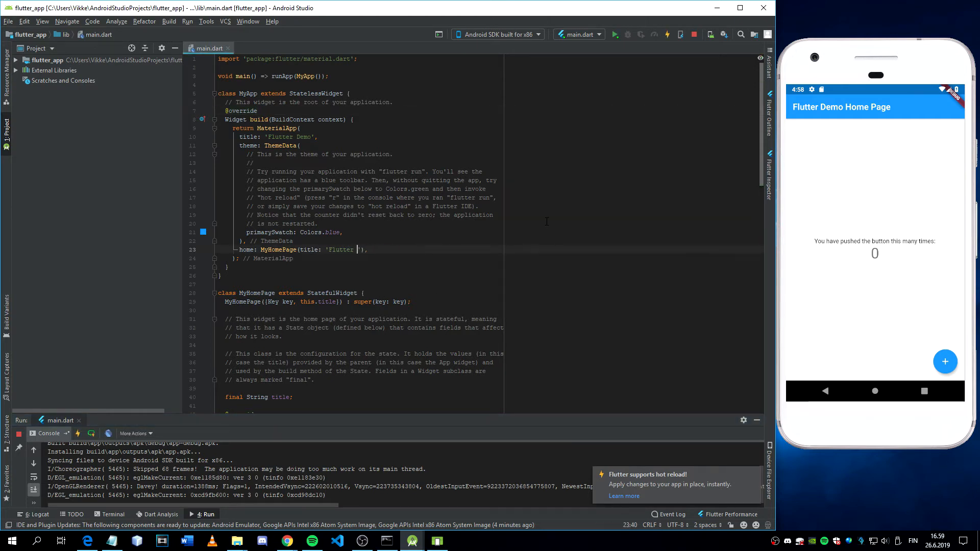
{"action": "type", "text": "Hello"}
{"action": "key", "text": "ctrl+s"}
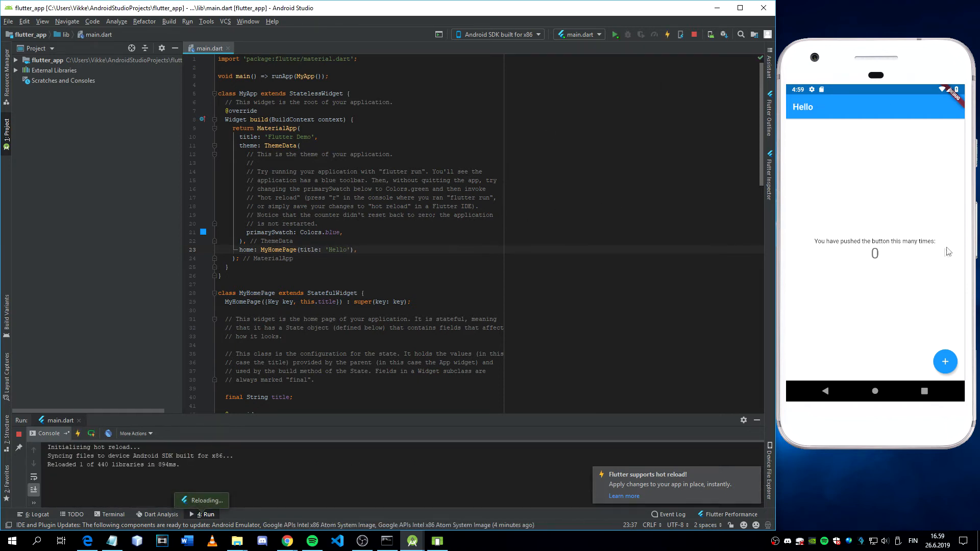
{"action": "left_click", "coordinate": [668, 35]}
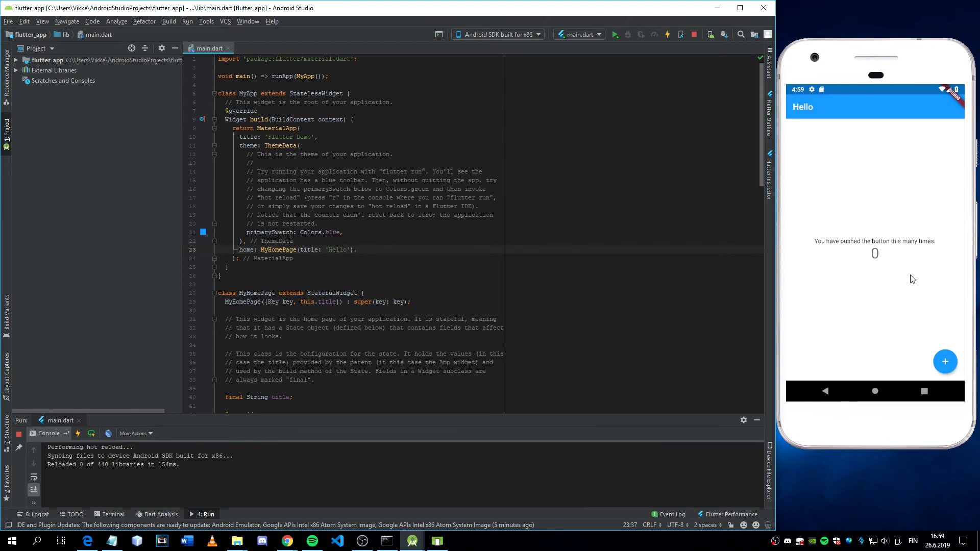
Step: Test the running app in the emulator by raising its counter to 6 with the add button
{"action": "left_click", "coordinate": [807, 102]}
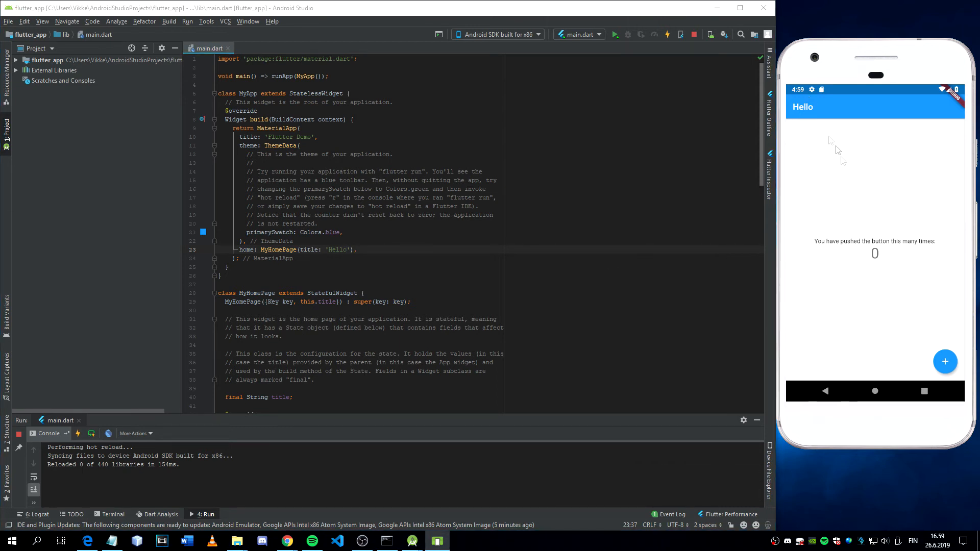
{"action": "double_click", "coordinate": [945, 362]}
{"action": "triple_click", "coordinate": [945, 362]}
{"action": "left_click", "coordinate": [945, 363]}
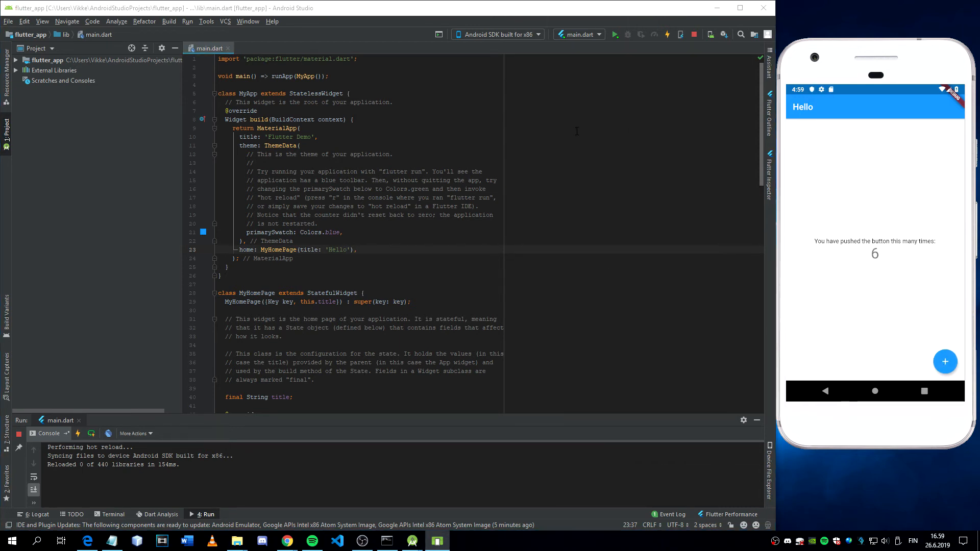